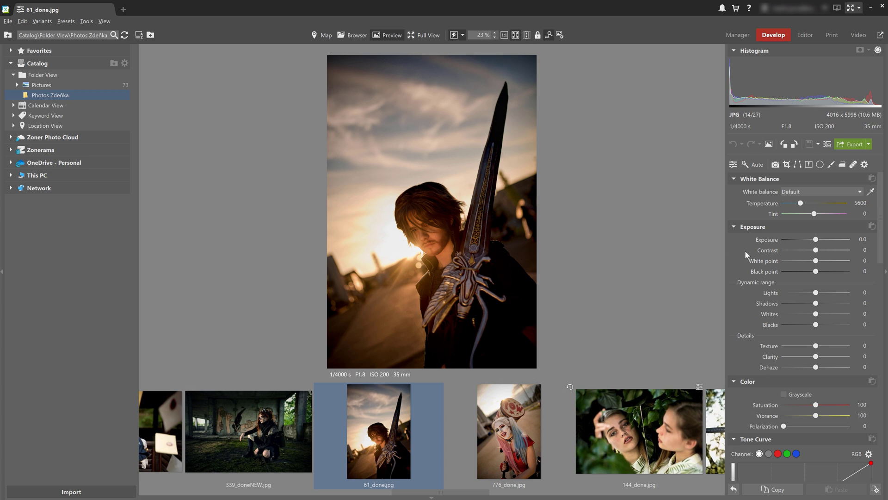
Raise Exposure to 0.4 and Contrast to 7, and boost Saturation slightly
left_click(819, 241)
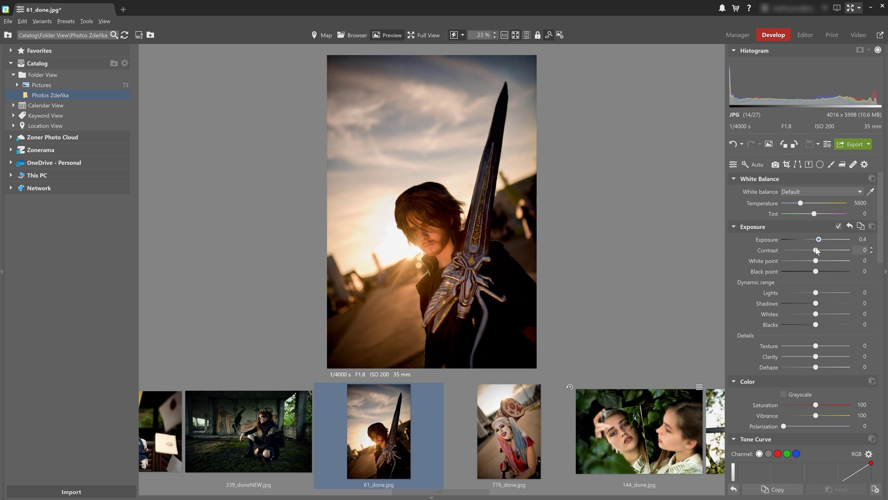
left_click(818, 249)
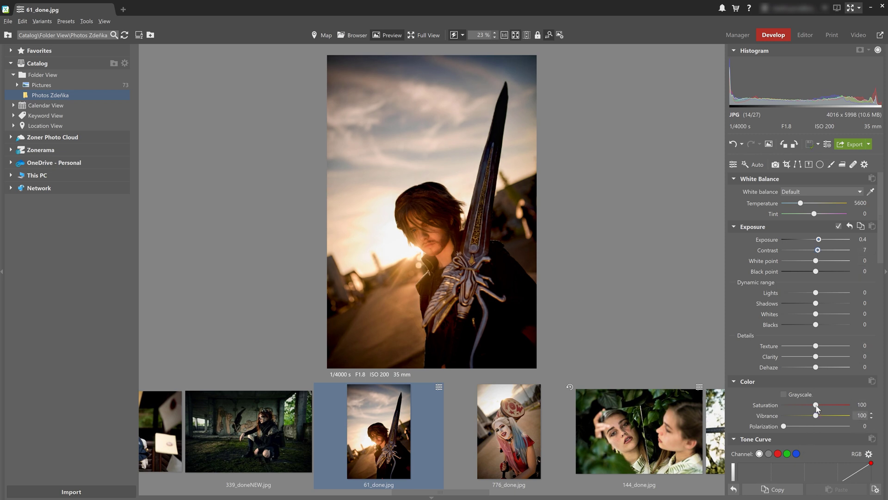
left_click_drag(816, 405, 816, 404)
Move the photo into the Editor and try the polygonal lasso and brush tools
key("e")
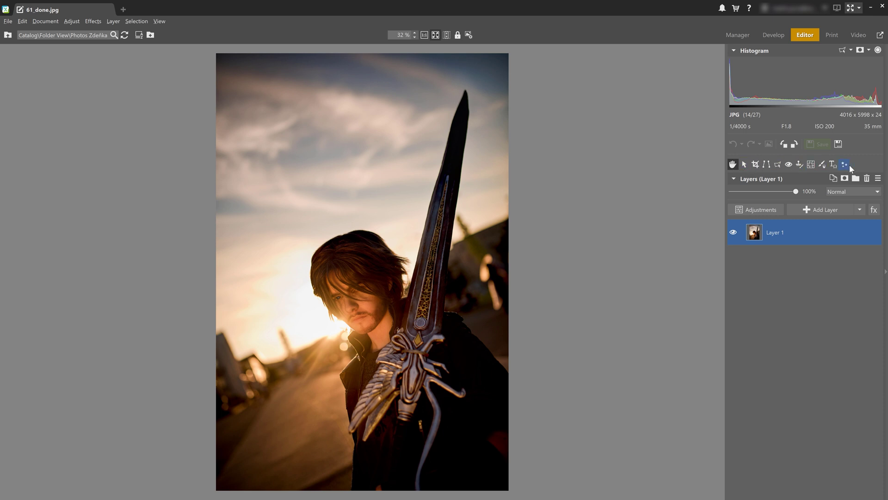
left_click(777, 165)
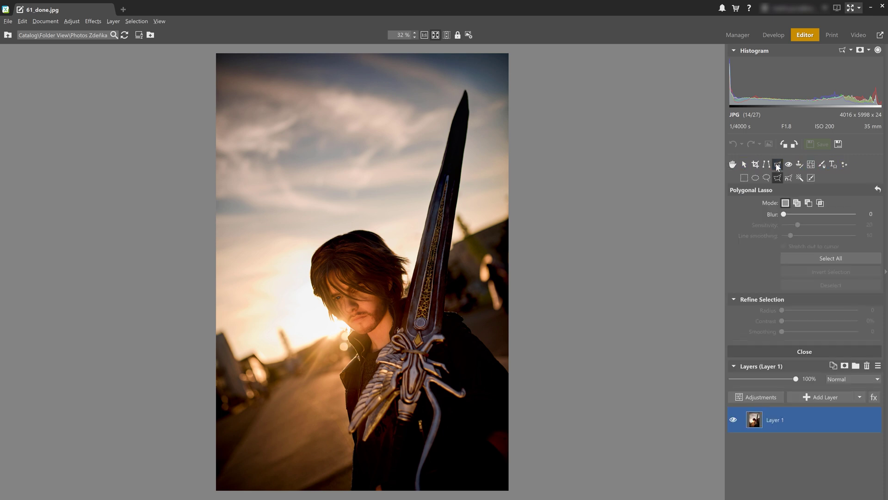
left_click(822, 165)
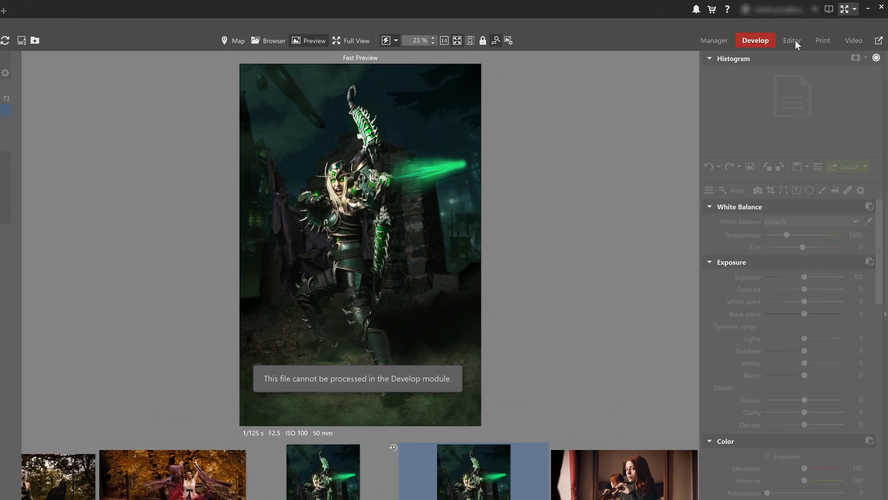
Switch to the Editor tab
left_click(805, 35)
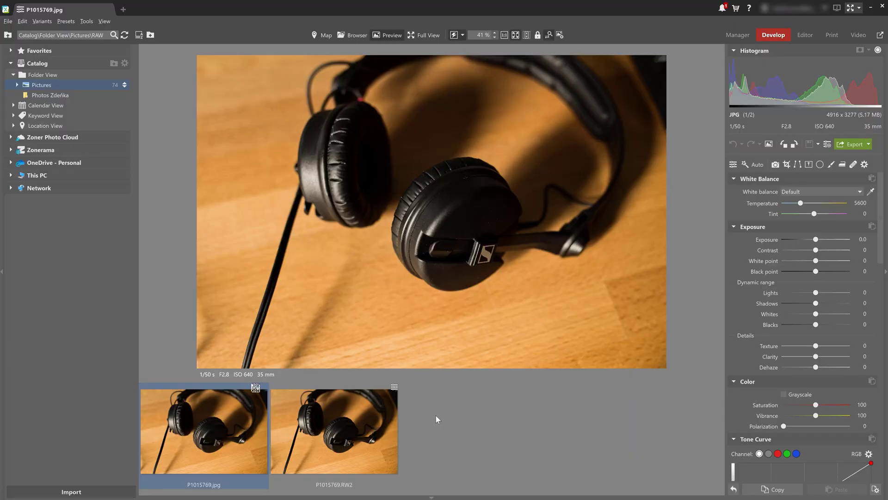
mouse_move(205, 431)
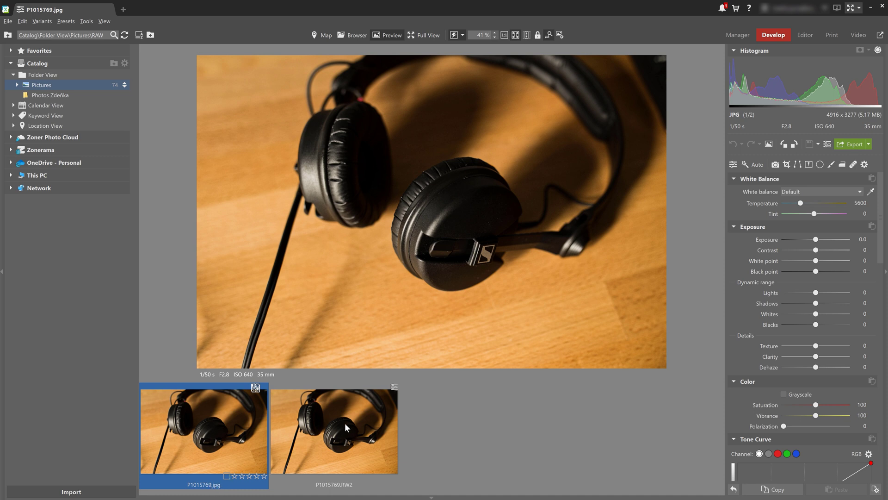
Select the RW2 headphones raw file and review the Save As file-type list
left_click(324, 428)
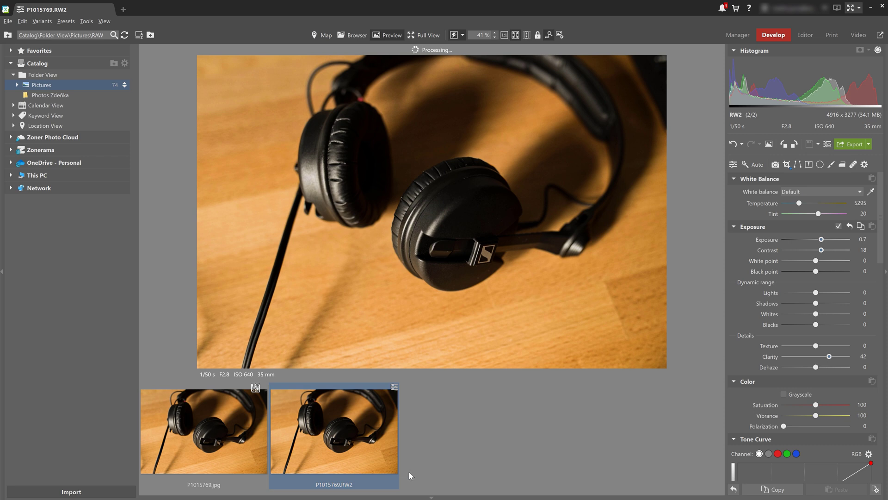
key("ctrl+shift+s")
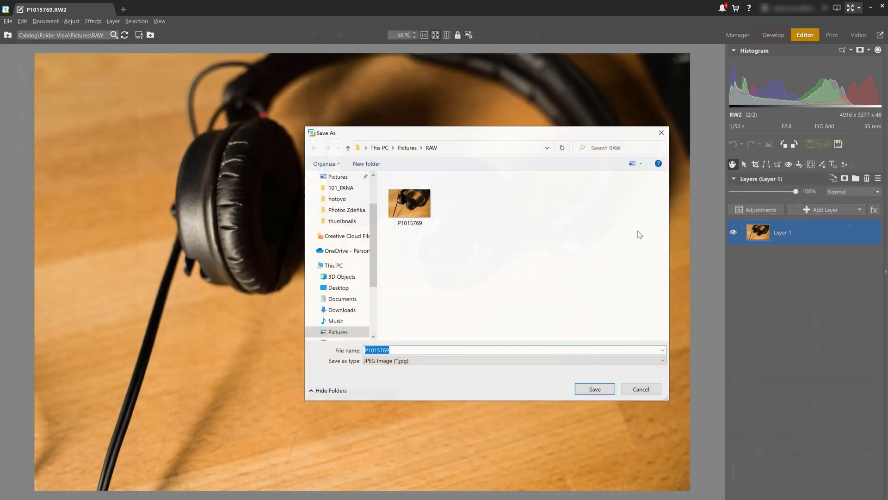
left_click(448, 362)
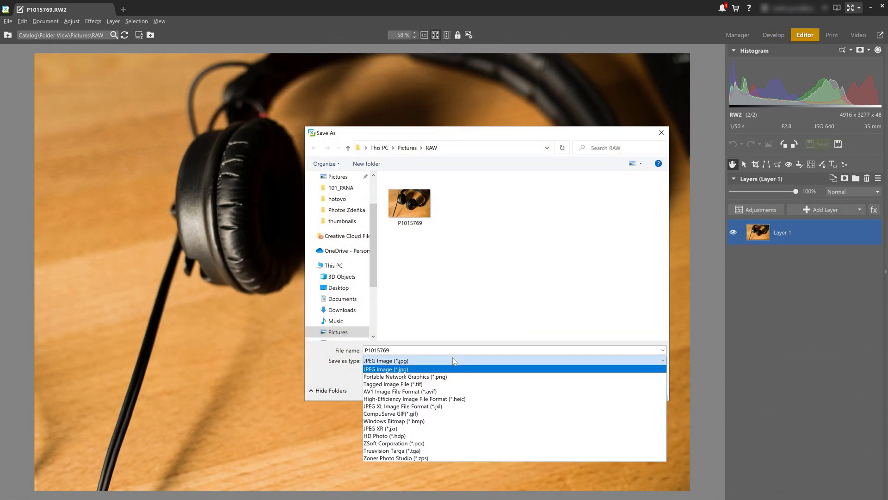
scroll(442, 459, "down", 5)
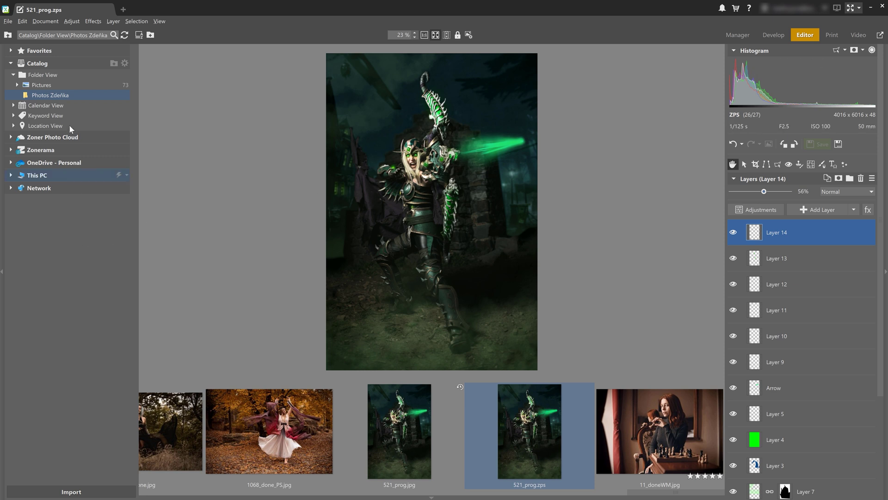
Hide the left folder tree and the bottom thumbnail strip
left_click(4, 271)
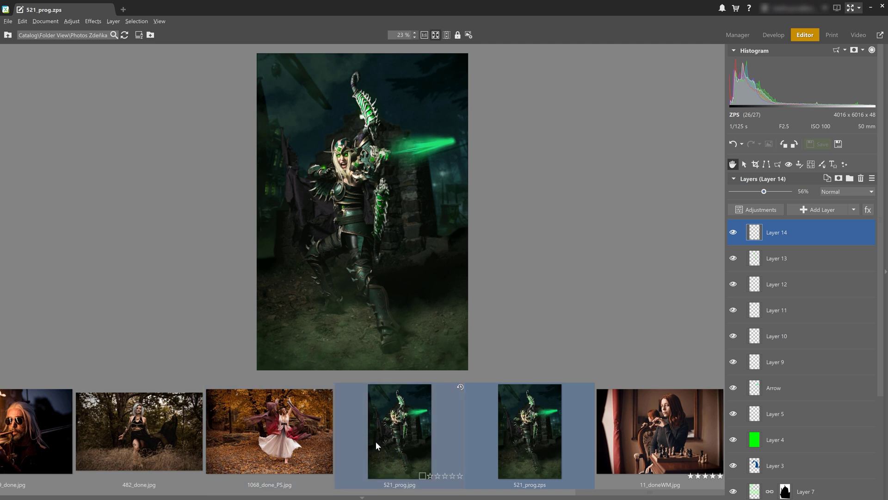
left_click(365, 496)
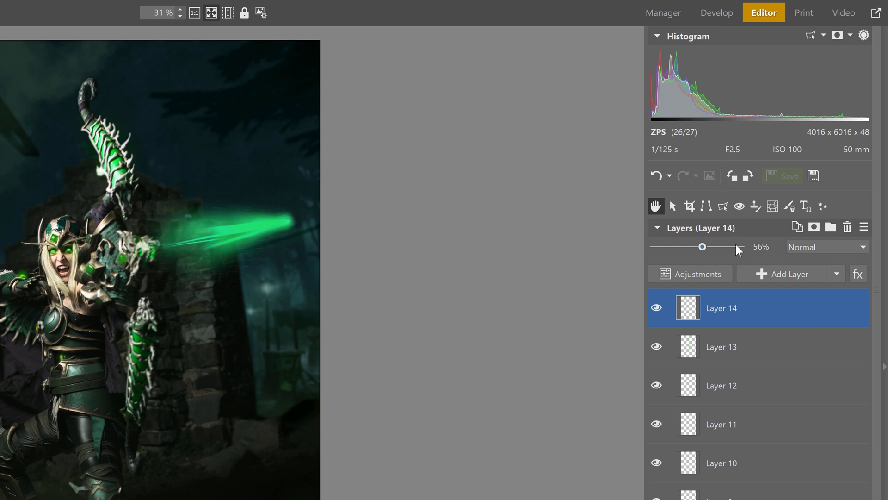
scroll(735, 407, "down", 3)
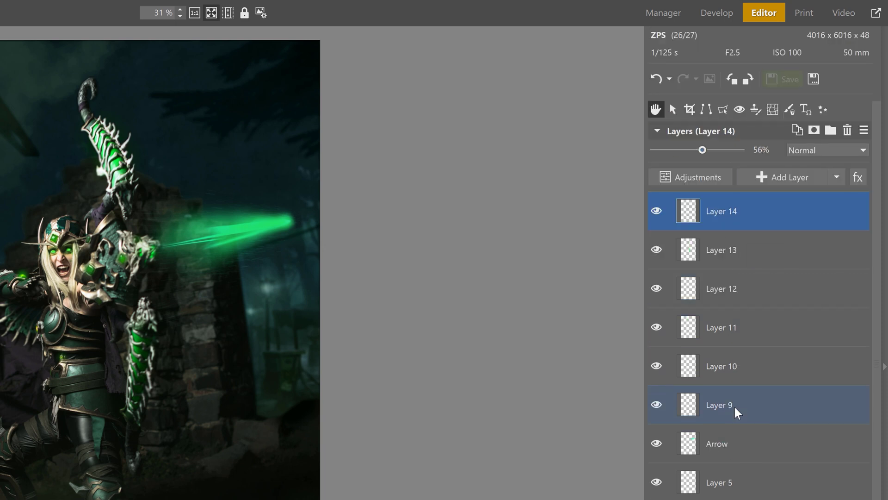
scroll(735, 407, "down", 2)
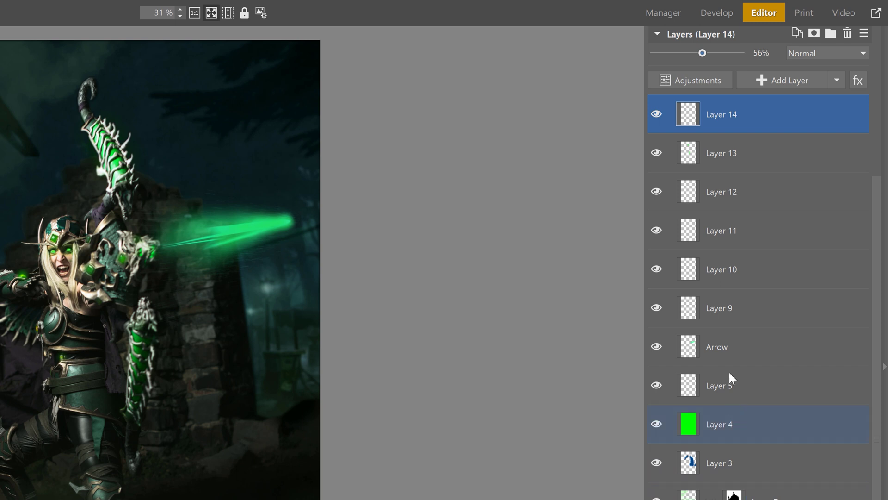
scroll(744, 215, "up", 5)
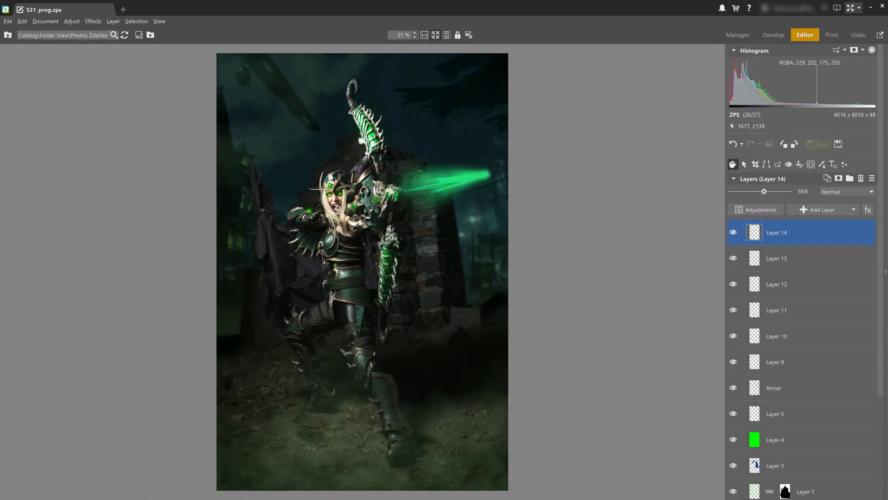
Zoom to 100% over the character's face and torso, then back to 31%
left_click(341, 177)
left_click_drag(340, 178, 257, 149)
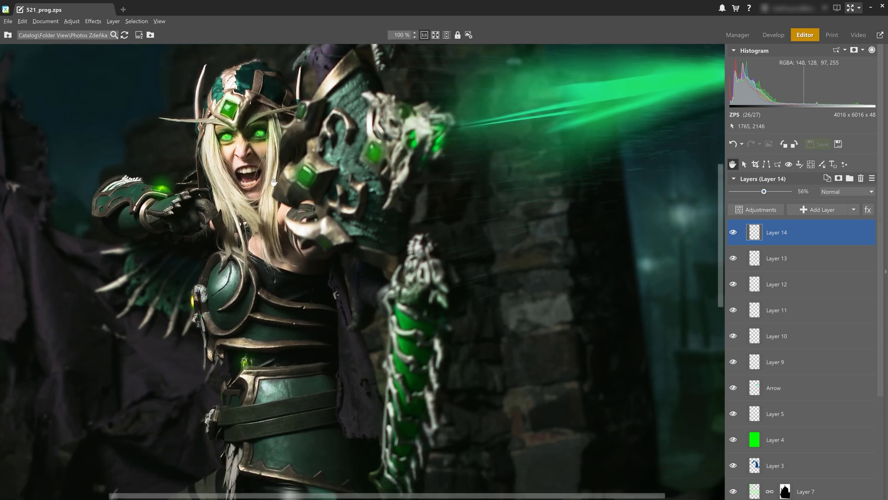
left_click(274, 182)
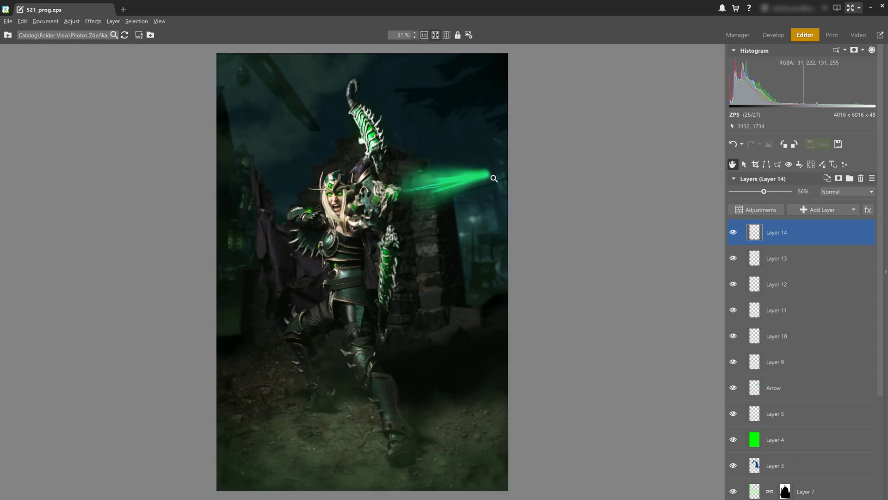
Trial-move Layer 14 with Move and Transform, then undo the move
left_click(744, 164)
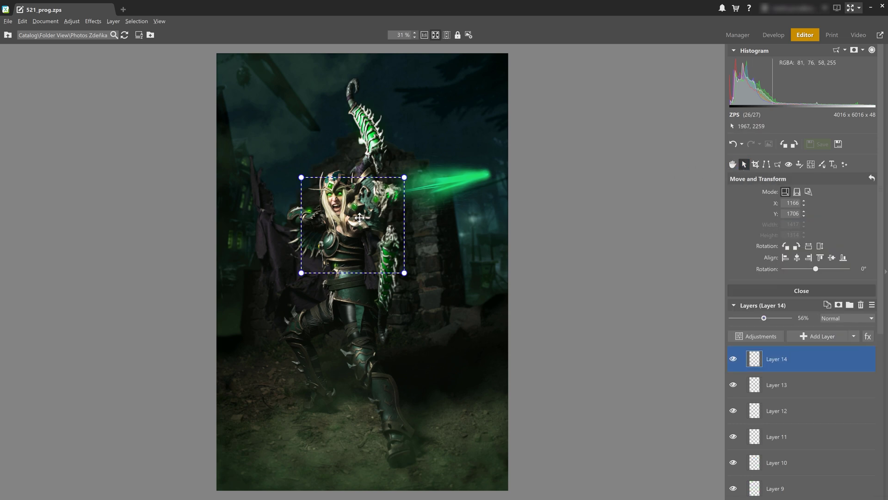
mouse_move(361, 217)
left_mouse_down()
mouse_move(345, 207)
mouse_move(360, 220)
left_mouse_up()
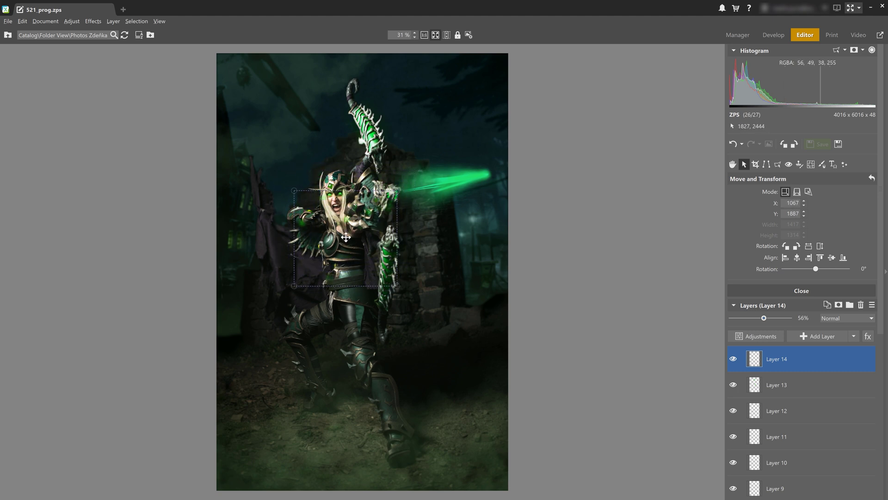
left_click_drag(359, 220, 361, 259)
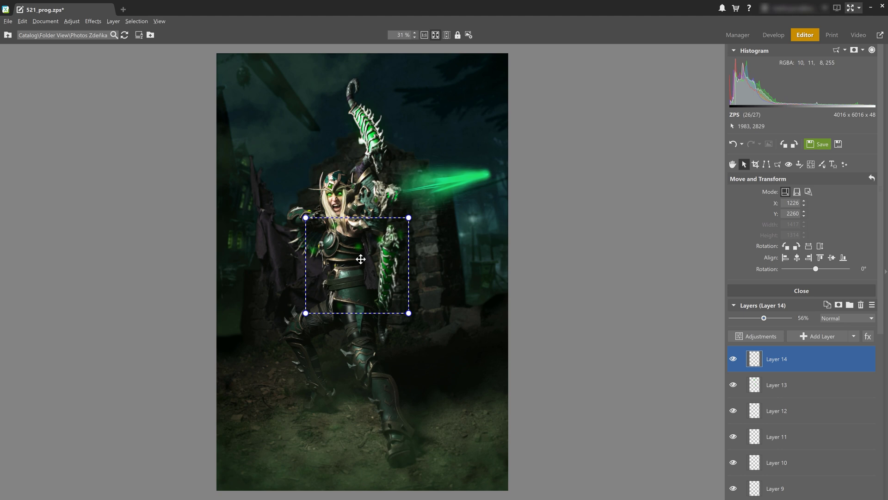
key("ctrl+z")
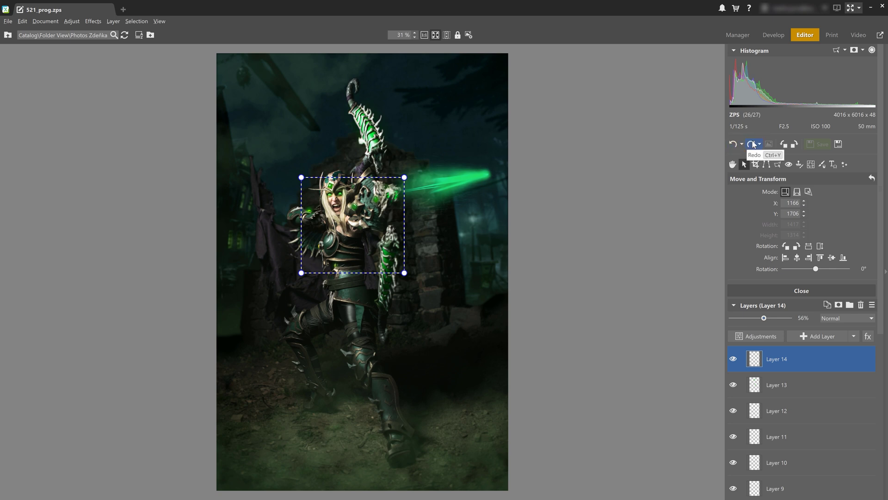
Try a crop from the bottom-right corner, end it, and bring up Straighten lines
left_click(755, 164)
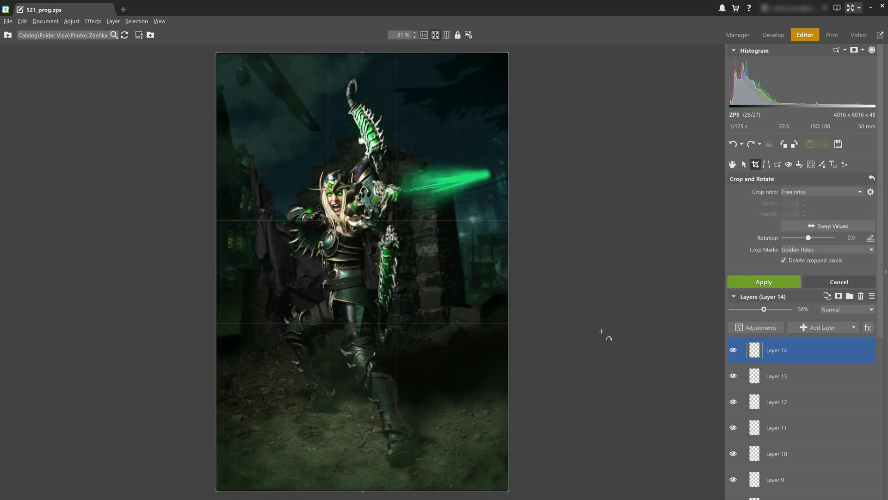
mouse_move(508, 489)
left_mouse_down()
mouse_move(466, 418)
mouse_move(507, 489)
left_mouse_up()
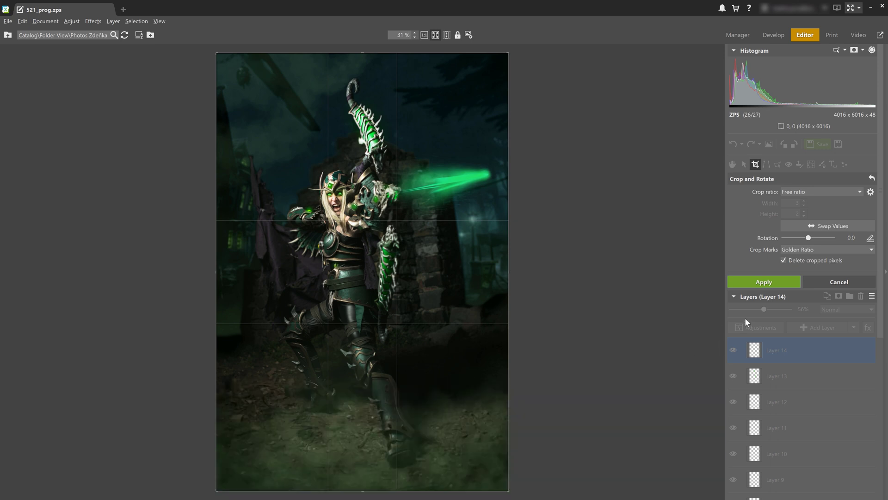
left_click(838, 283)
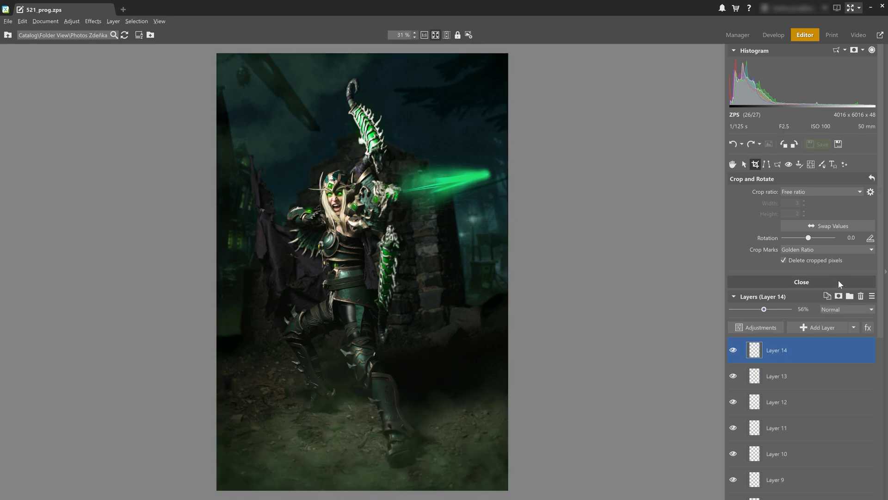
left_click(766, 165)
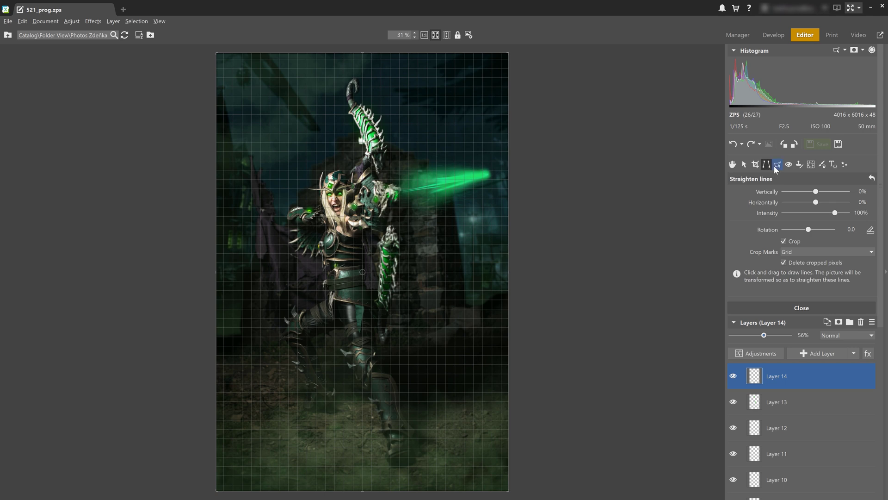
Draw a closed polygonal lasso around the archer's head, torso and bow arm
left_click(777, 165)
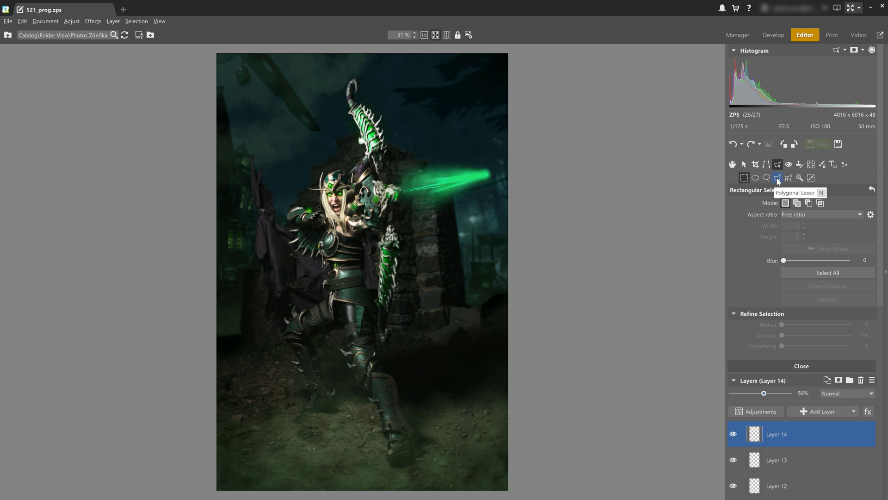
left_click(777, 177)
left_click(309, 135)
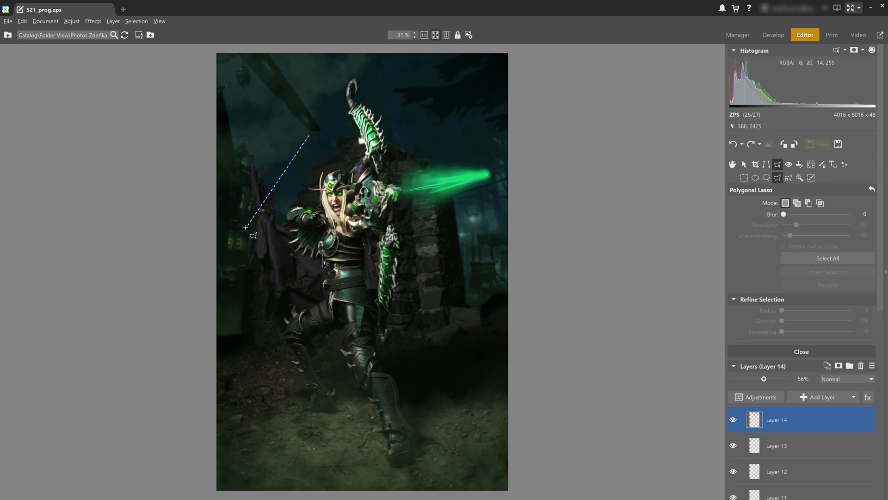
left_click(246, 227)
left_click(259, 287)
left_click(448, 300)
left_click(444, 167)
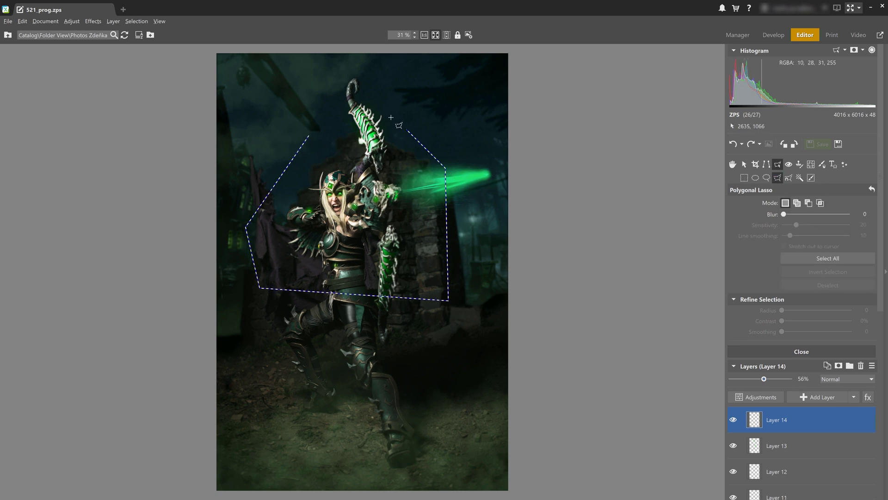
left_click(309, 135)
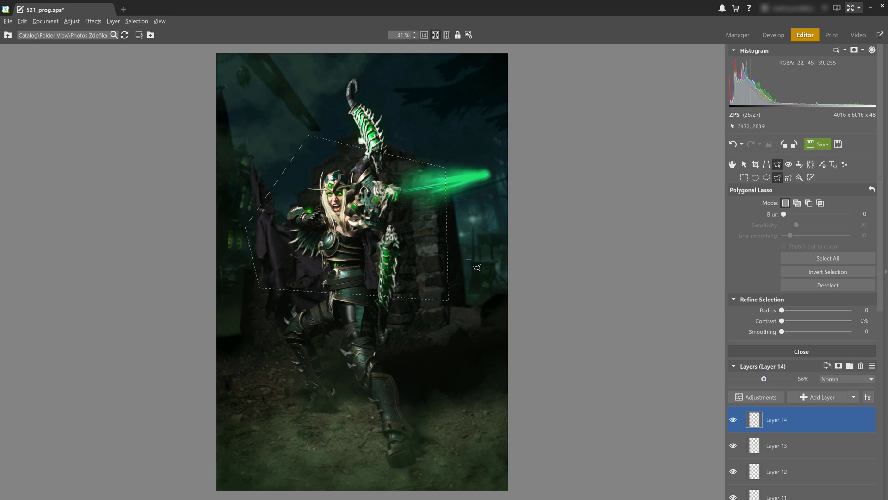
Paint trial orange strokes inside the selection, undo them, and clear the selection
key("b")
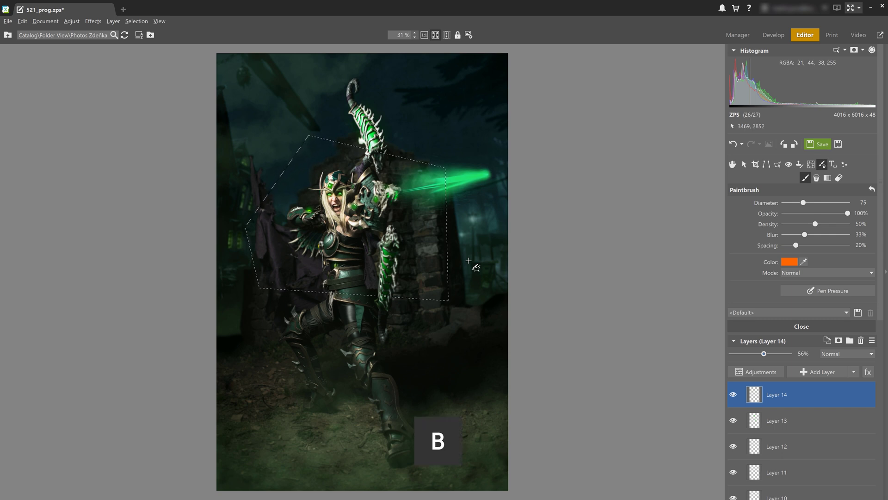
mouse_move(447, 261)
left_mouse_down()
mouse_move(416, 280)
mouse_move(413, 302)
mouse_move(378, 283)
mouse_move(434, 287)
mouse_move(386, 288)
left_mouse_up()
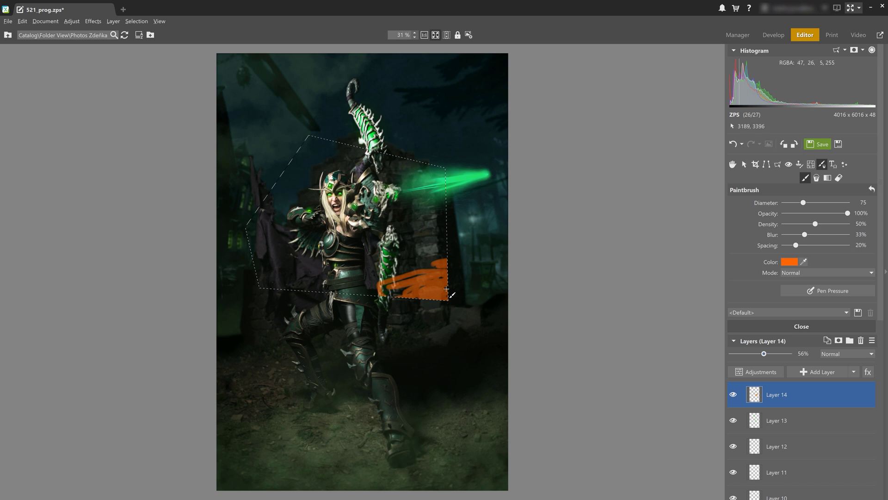
left_click_drag(447, 288, 442, 277)
key("ctrl+z")
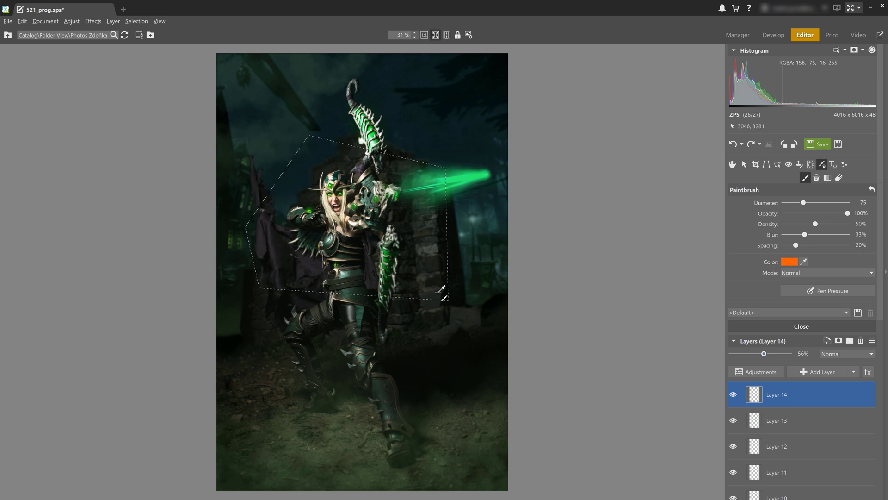
key("Escape")
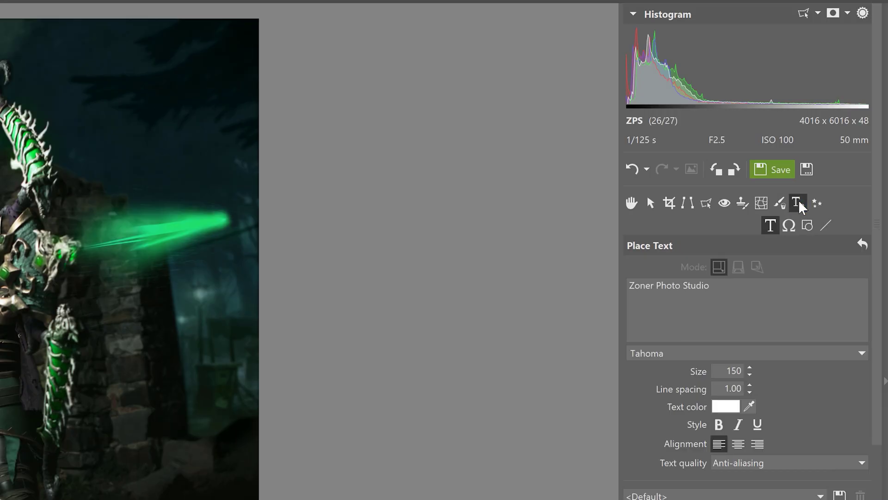
Preview the Red Eye Reduction, Clone Stamp and Liquify face-reshaping panels
left_click(727, 206)
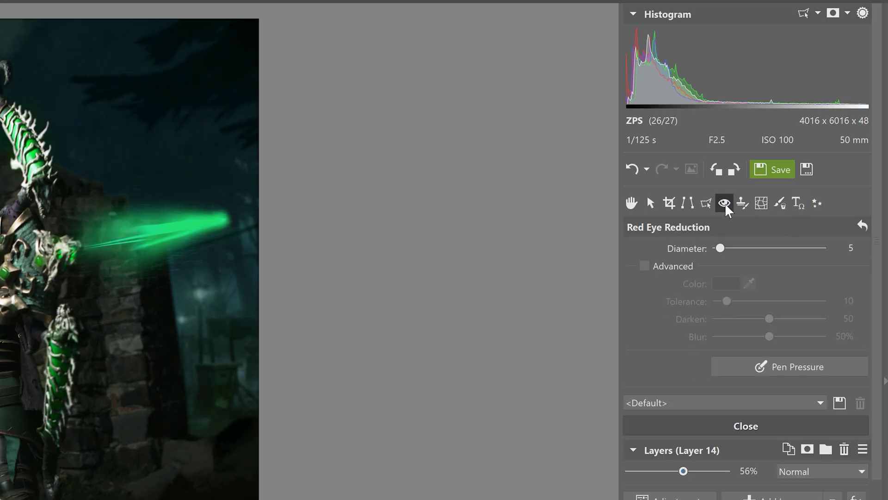
left_click(741, 206)
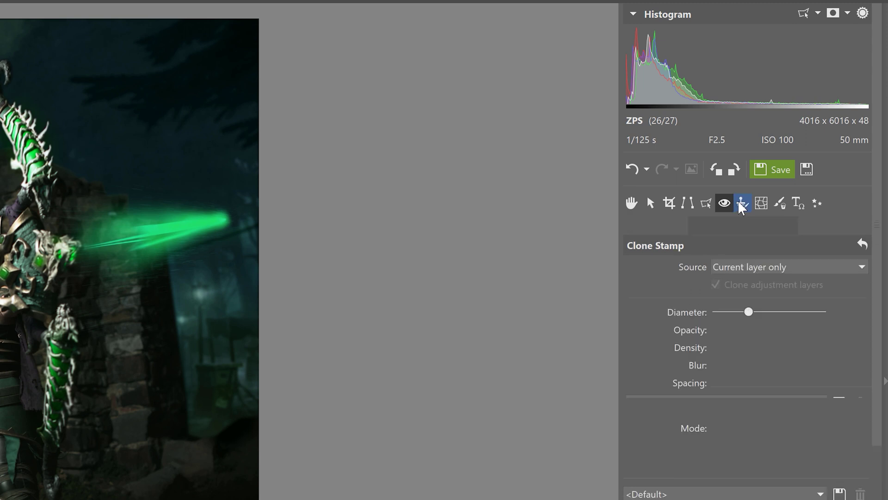
left_click(764, 205)
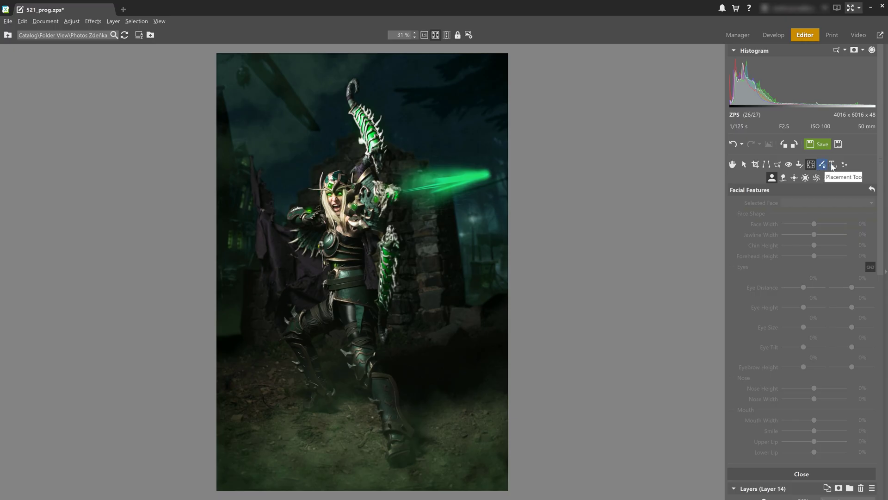
Add a 'text' layer near the archer's legs, coloured with the arrow's green glow
left_click(833, 165)
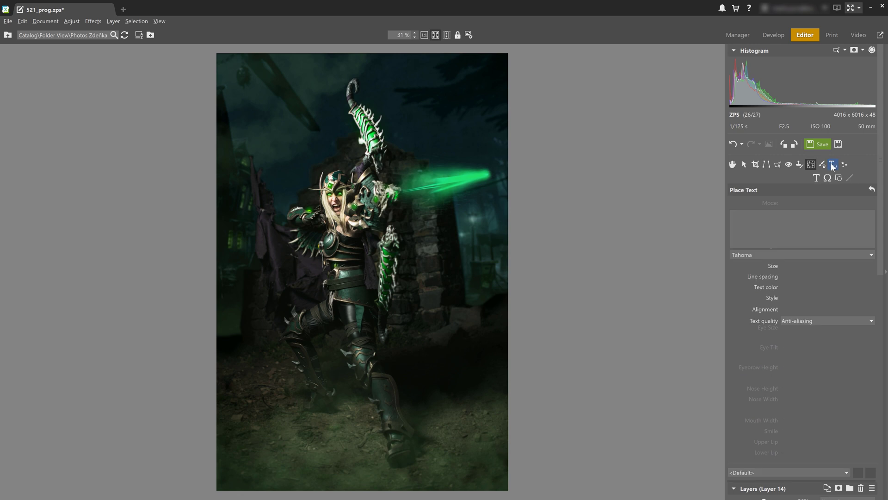
left_click(381, 314)
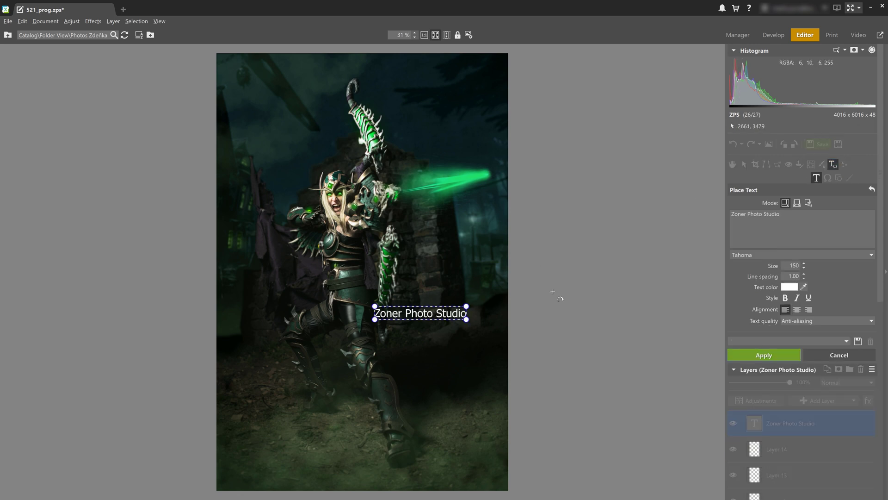
triple_click(765, 213)
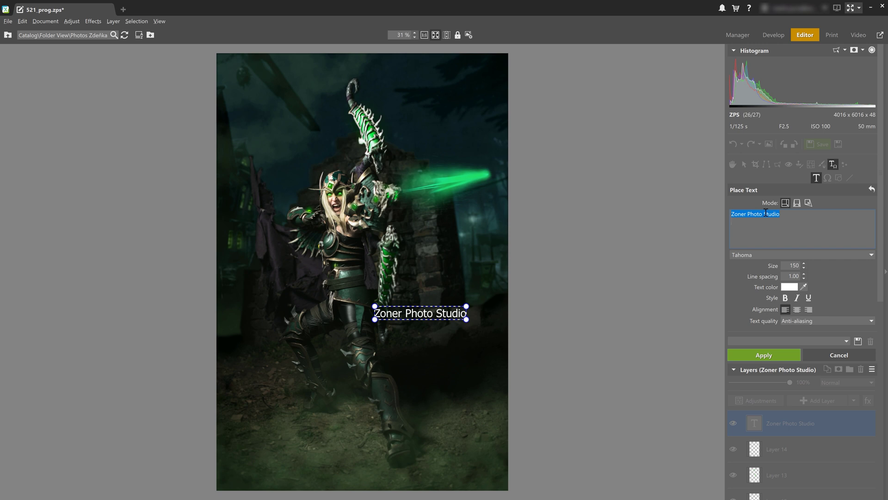
type("text")
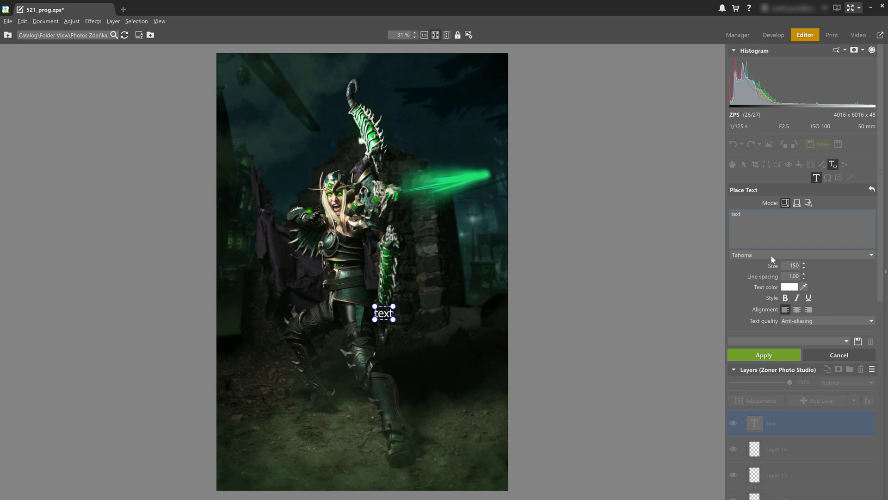
left_click(768, 255)
left_click(795, 290)
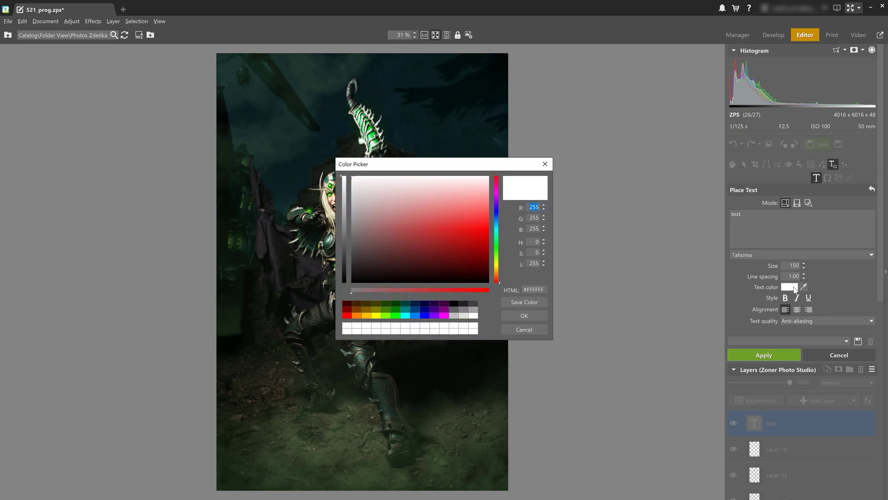
left_click(525, 316)
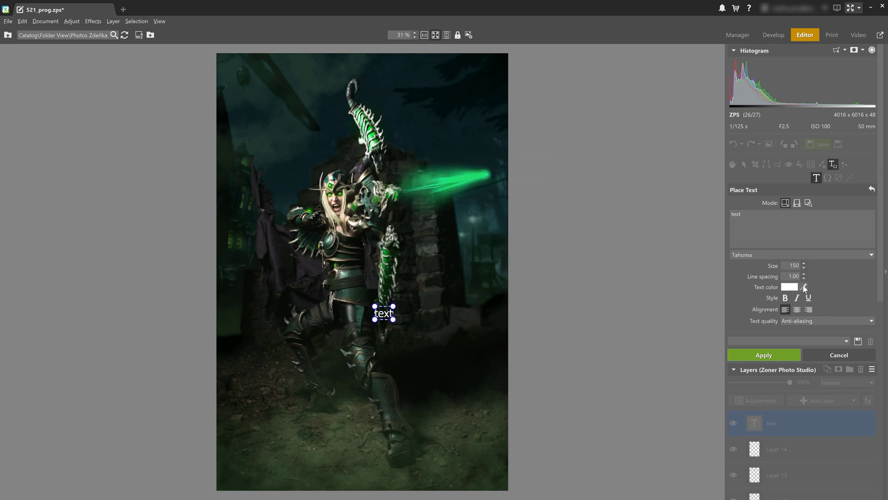
left_click(461, 175)
left_click(772, 355)
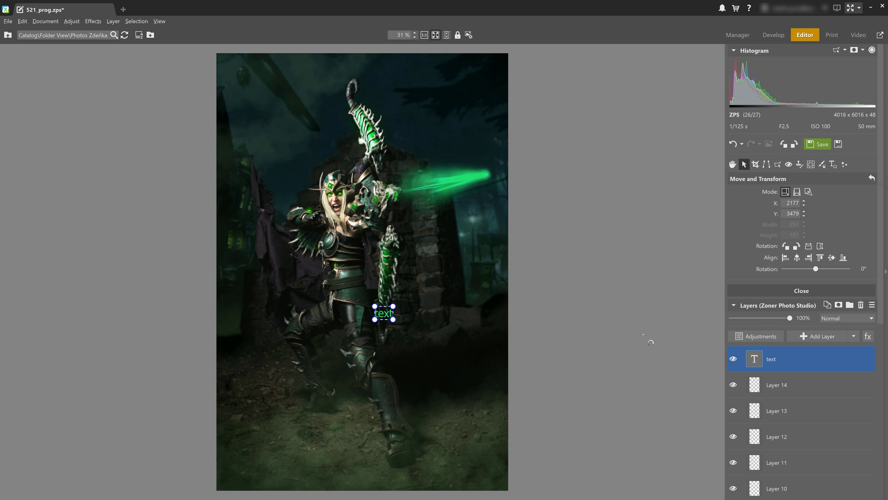
scroll(795, 365, "down", 2)
scroll(796, 365, "down", 1)
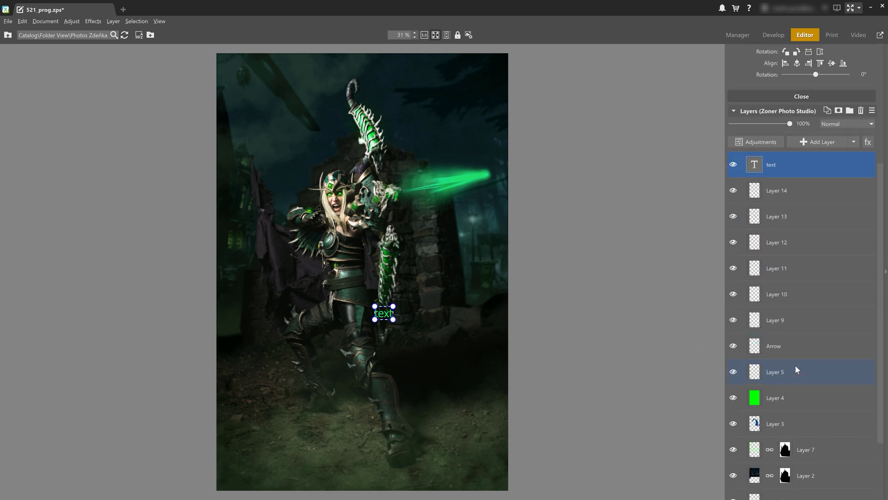
scroll(792, 376, "down", 1)
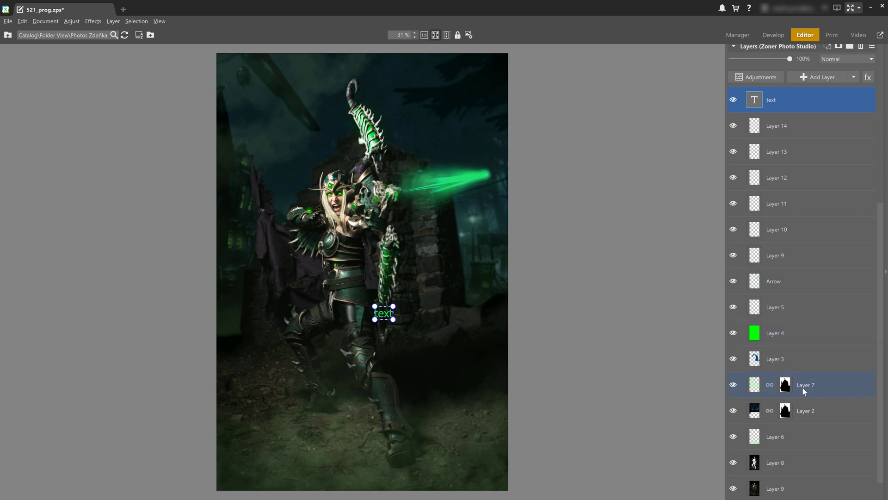
Make Layer 8, the archer cutout, the active layer
left_click(791, 488)
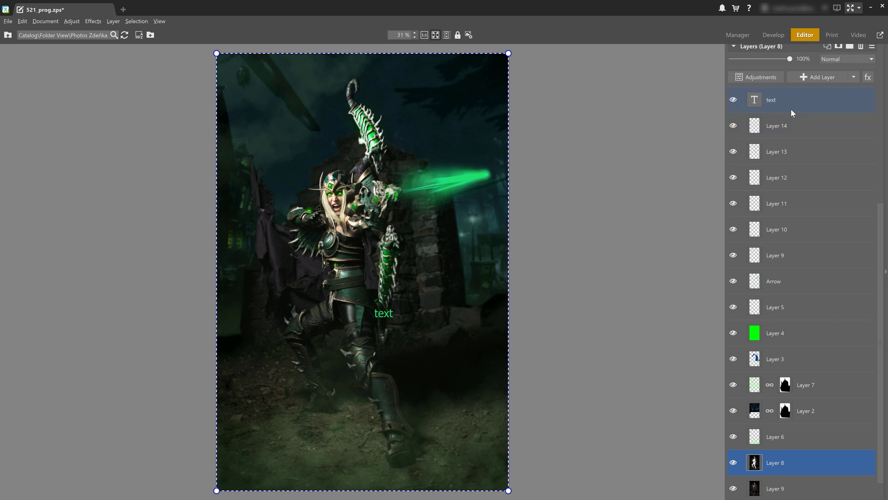
Select the green text layer and bring up its layer options
left_click(791, 110)
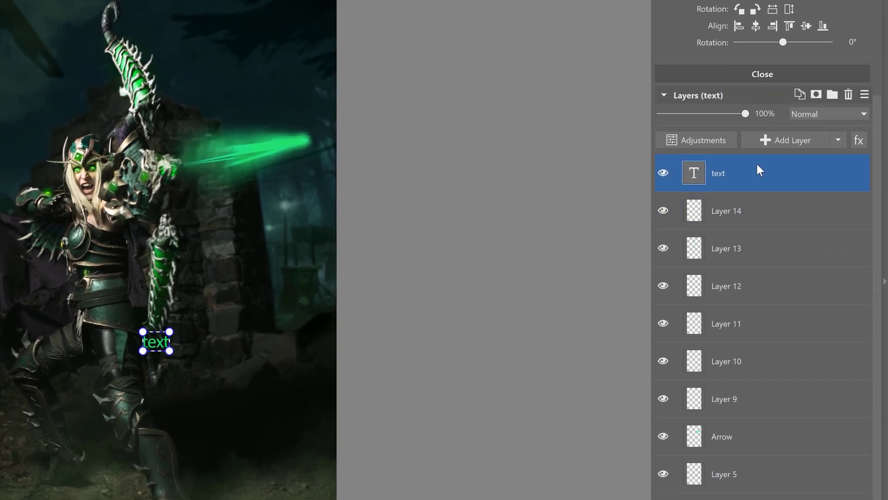
right_click(757, 169)
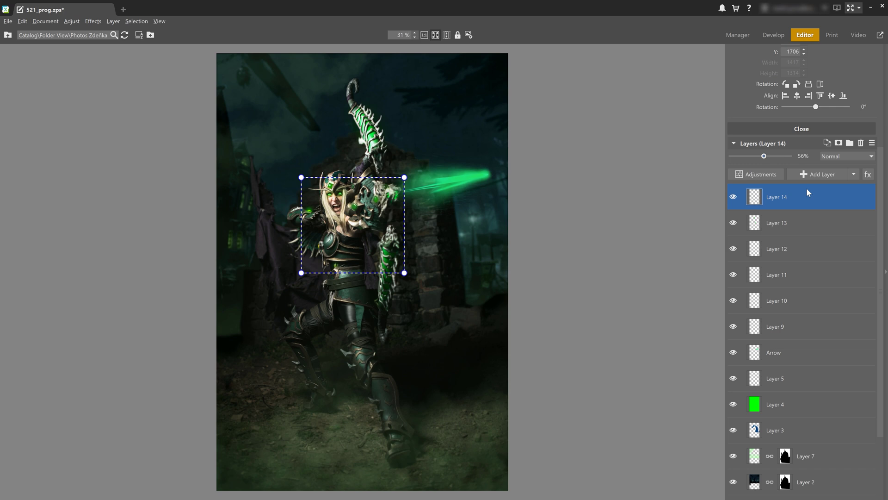
scroll(809, 195, "up", 3)
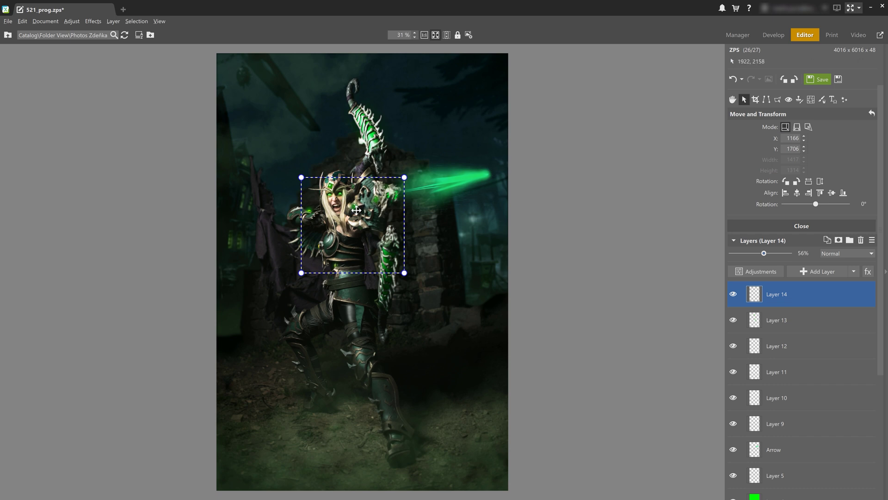
mouse_move(355, 210)
left_mouse_down()
mouse_move(356, 389)
mouse_move(447, 342)
left_mouse_up()
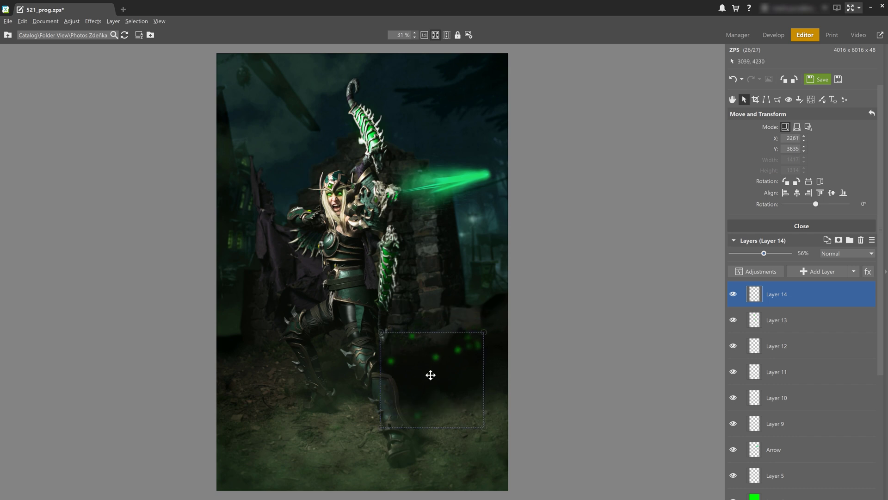
left_click_drag(431, 375, 405, 177)
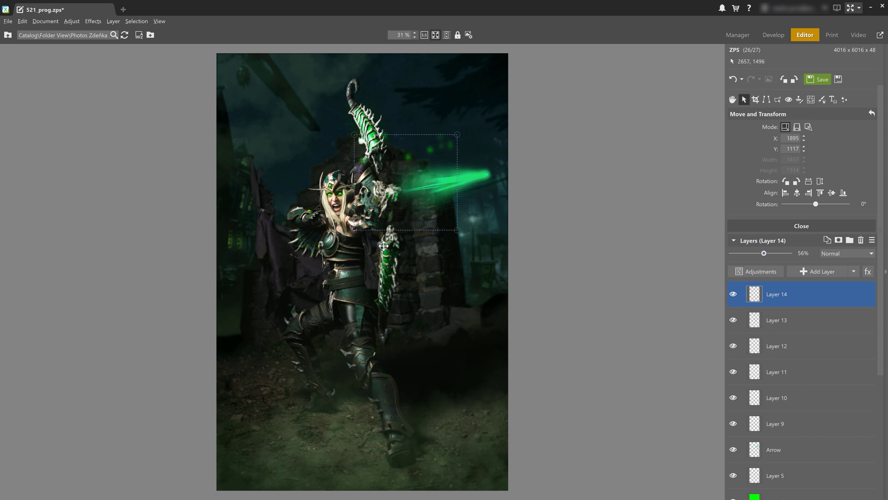
left_click_drag(383, 245, 379, 312)
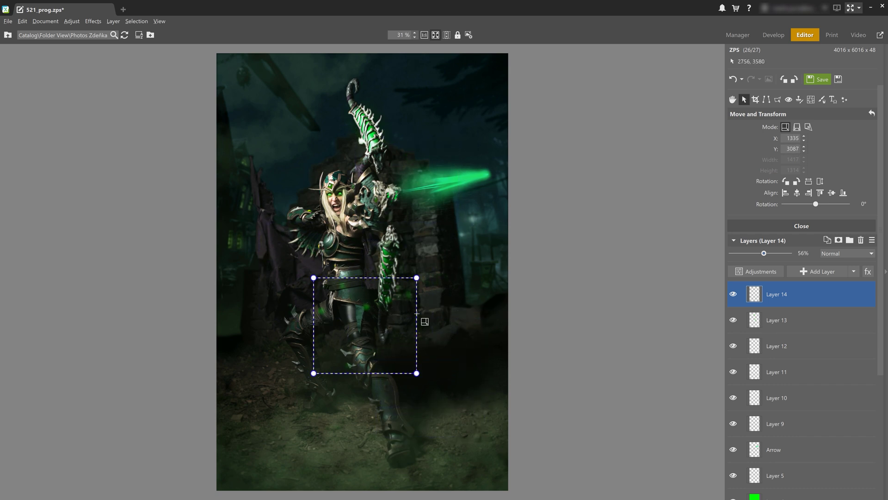
key("ctrl+z")
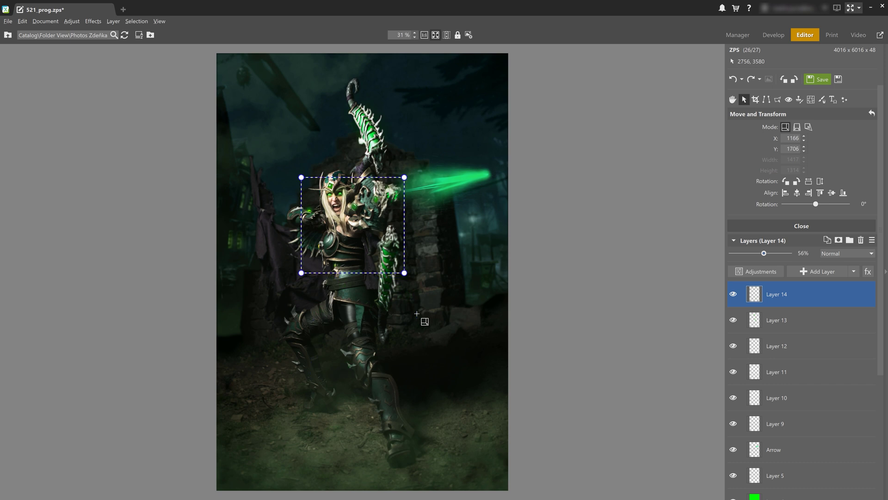
left_click(734, 295)
left_click(733, 294)
mouse_move(763, 253)
left_mouse_down()
mouse_move(755, 254)
mouse_move(776, 254)
left_mouse_up()
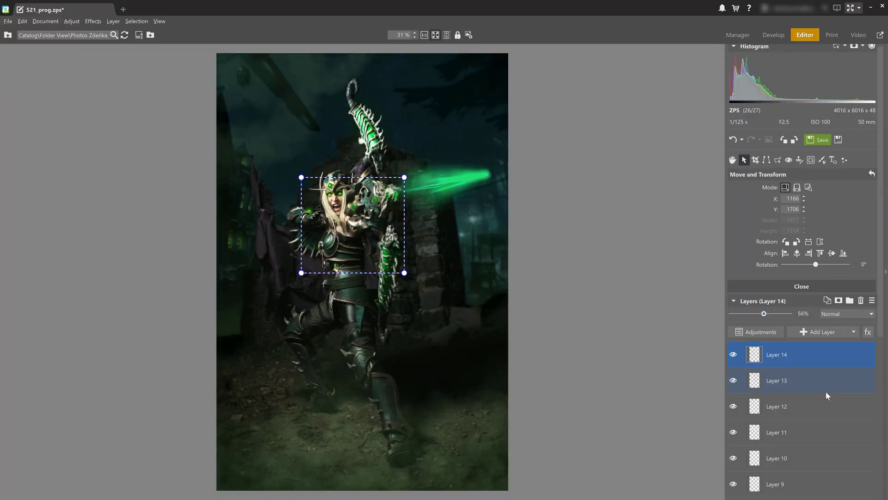
scroll(825, 393, "down", 3)
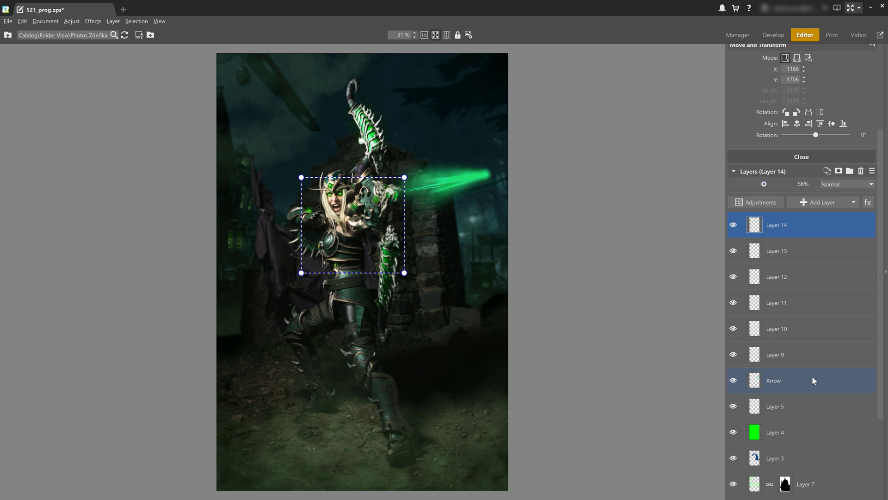
left_click(812, 380)
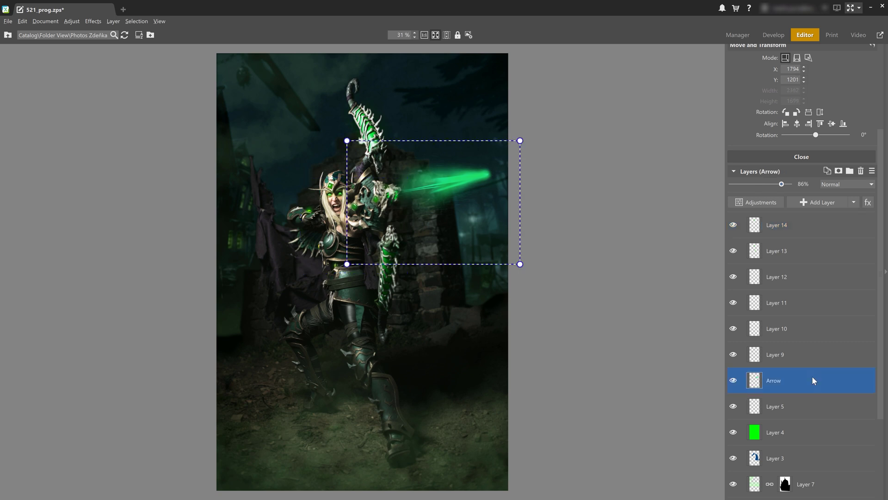
key("Escape")
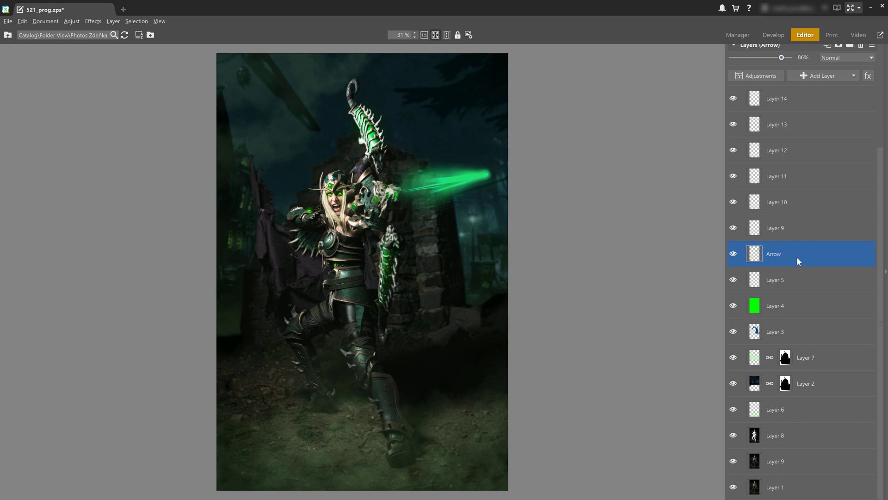
left_click(734, 254)
left_click(734, 254)
Duplicate the Arrow layer, hide the original, and rename the copy 'Arrow 2'
right_click(798, 257)
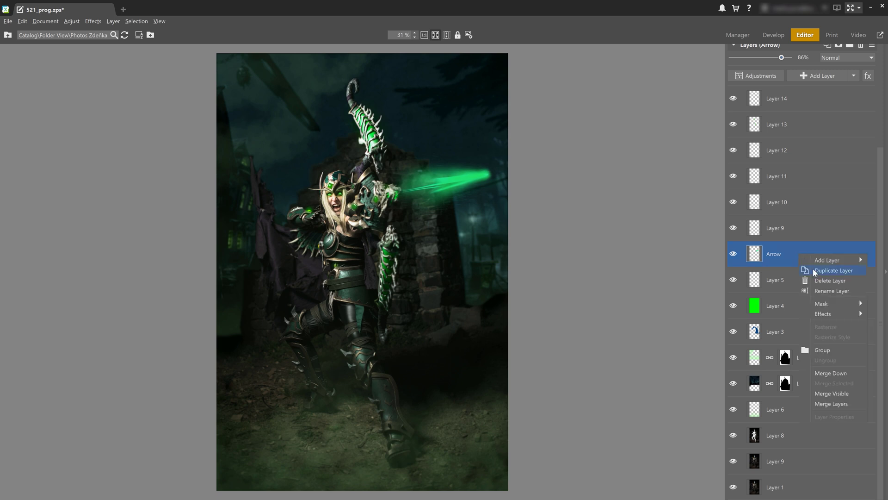
left_click(814, 271)
left_click(734, 279)
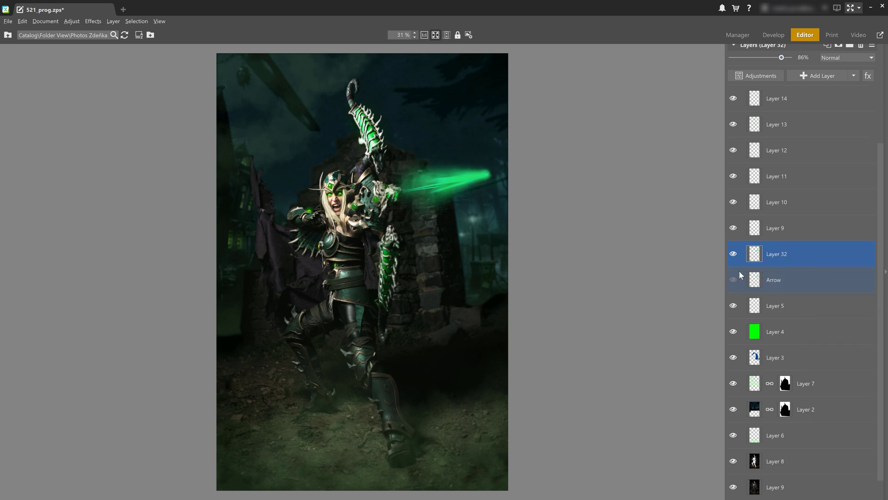
double_click(774, 255)
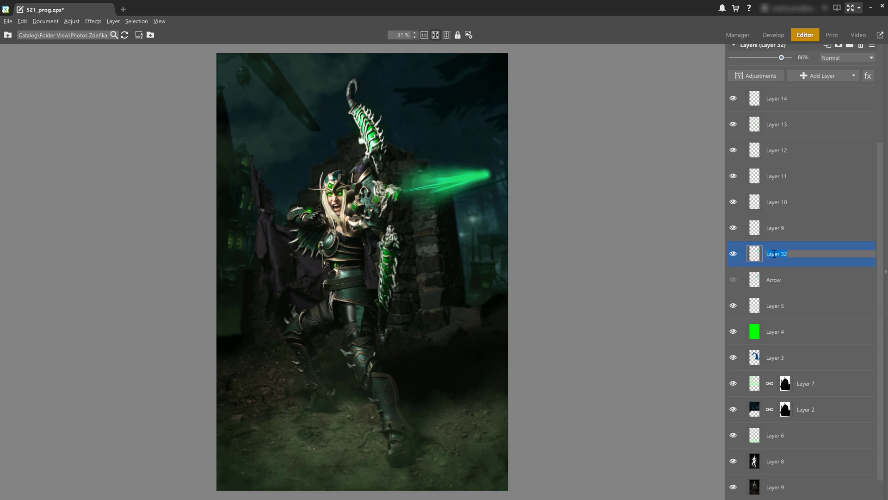
type("Arrow 2")
key("Return")
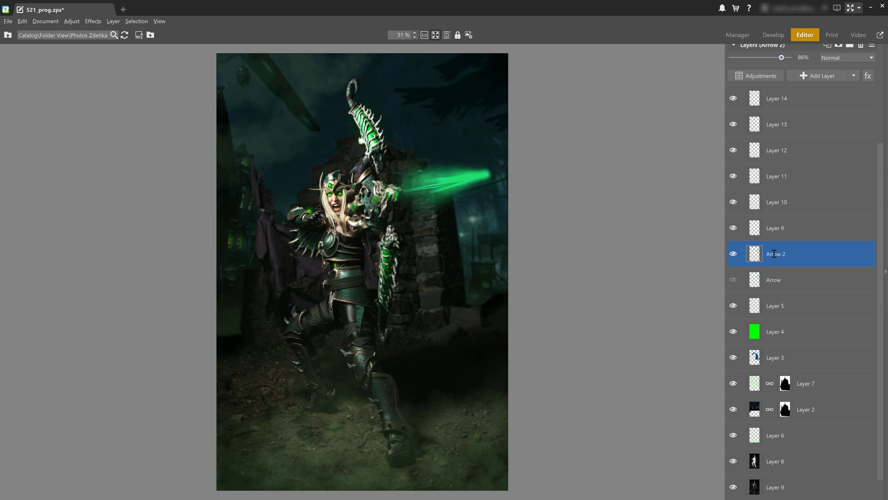
Enlarge the Arrow 2 glow, shift it slightly right, and apply the transform
key("v")
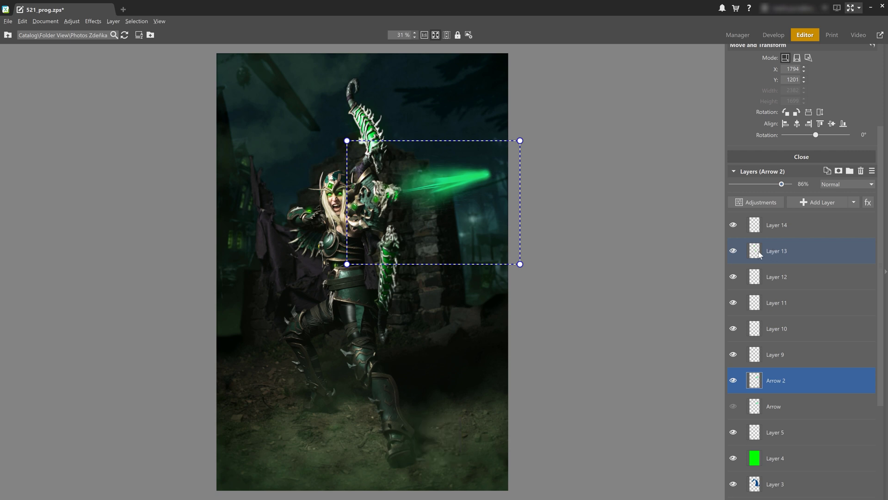
left_click_drag(521, 142, 542, 132)
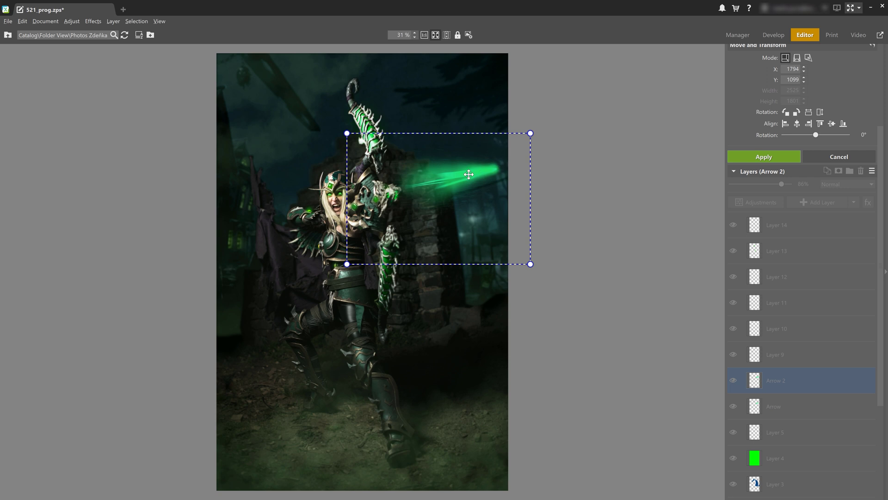
left_click_drag(466, 172, 470, 177)
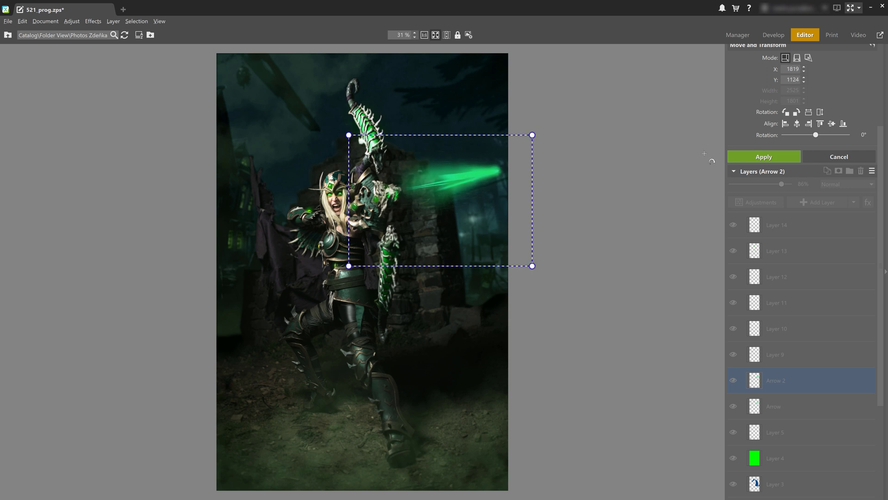
left_click(734, 156)
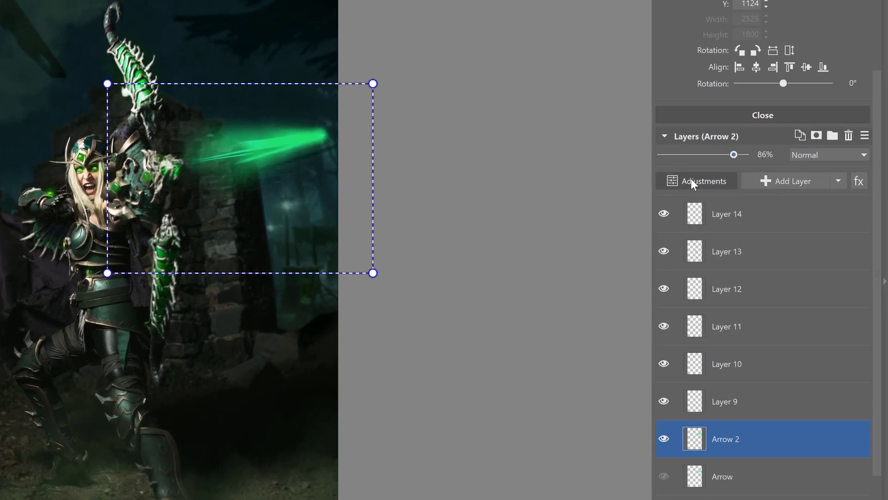
Shift the Arrow 2 streak's hue with Enhance Colors and apply it
left_click(691, 178)
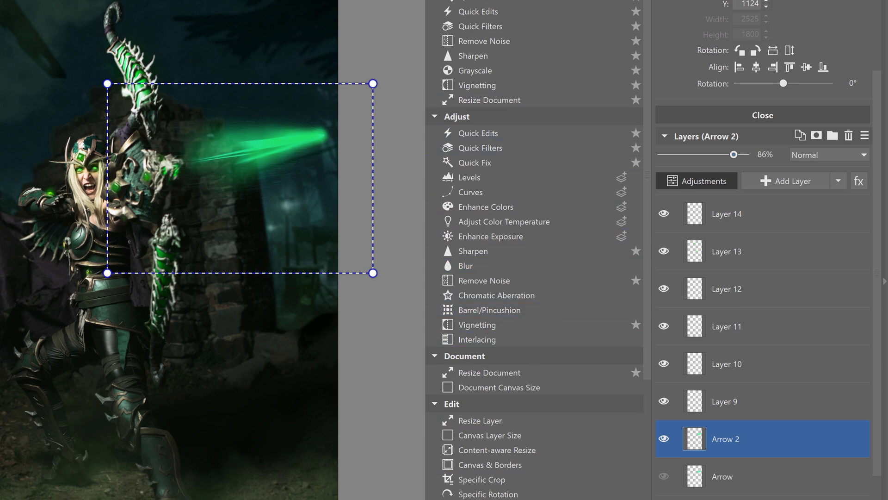
left_click(488, 210)
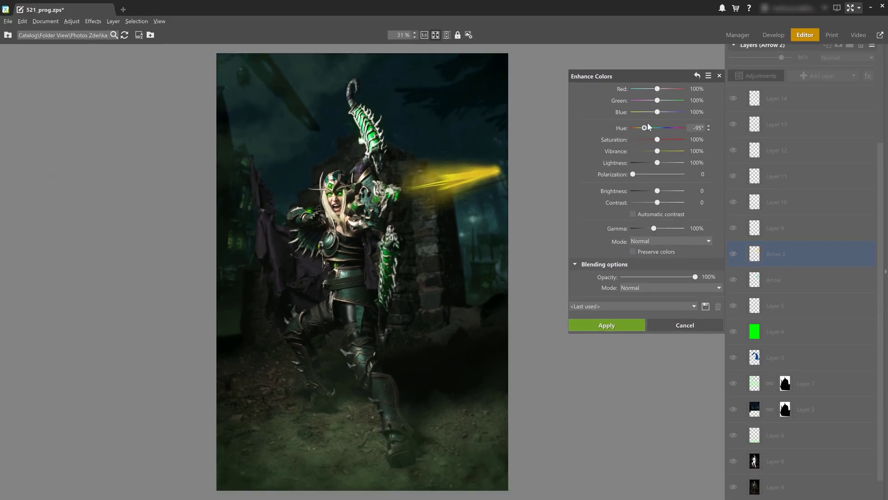
left_click_drag(644, 128, 641, 129)
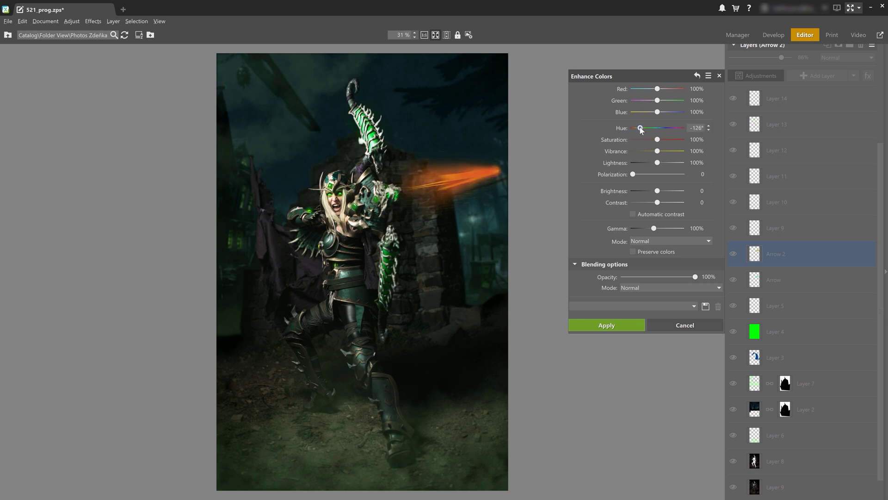
left_click(609, 326)
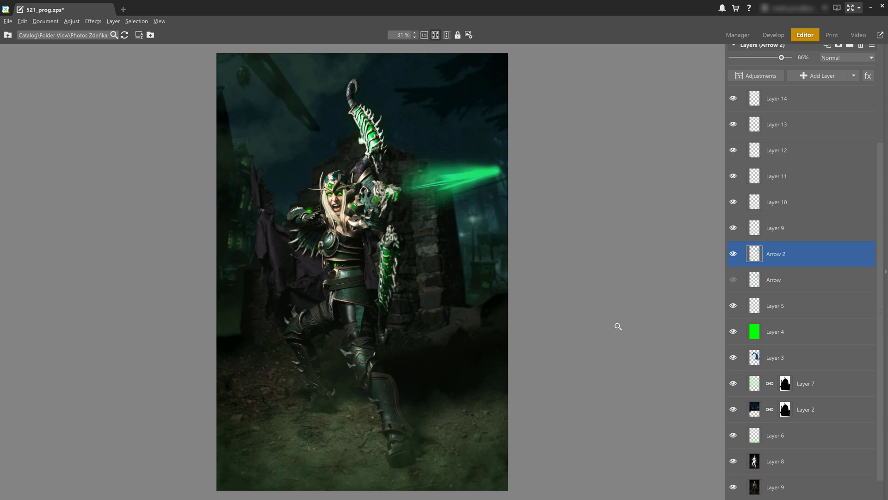
Hide and delete the Arrow 2 layer, then bring up the adjustments list
left_click(734, 254)
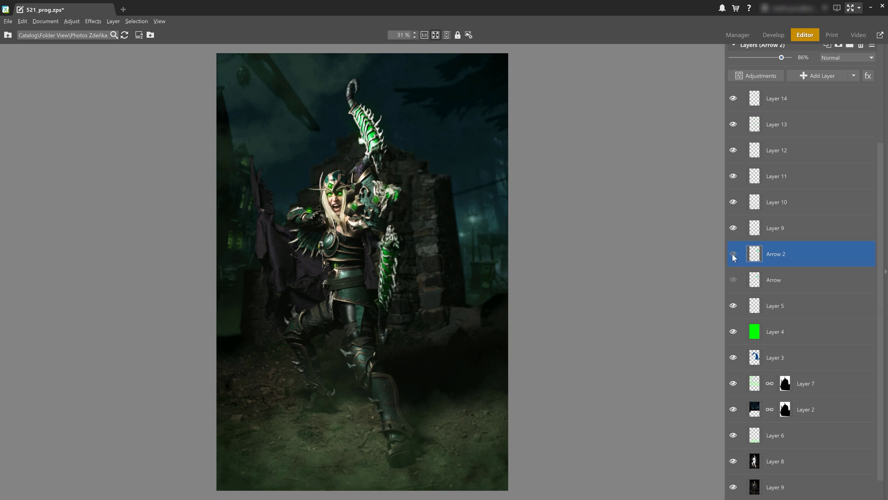
right_click(796, 253)
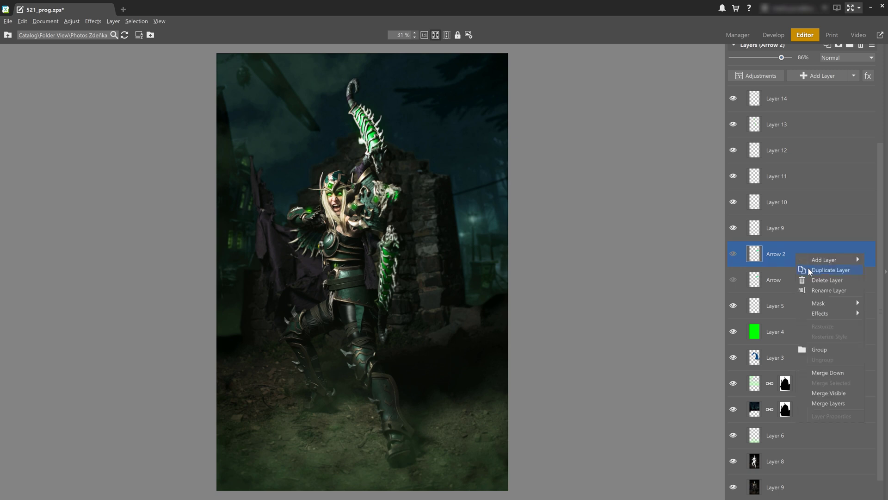
left_click(814, 281)
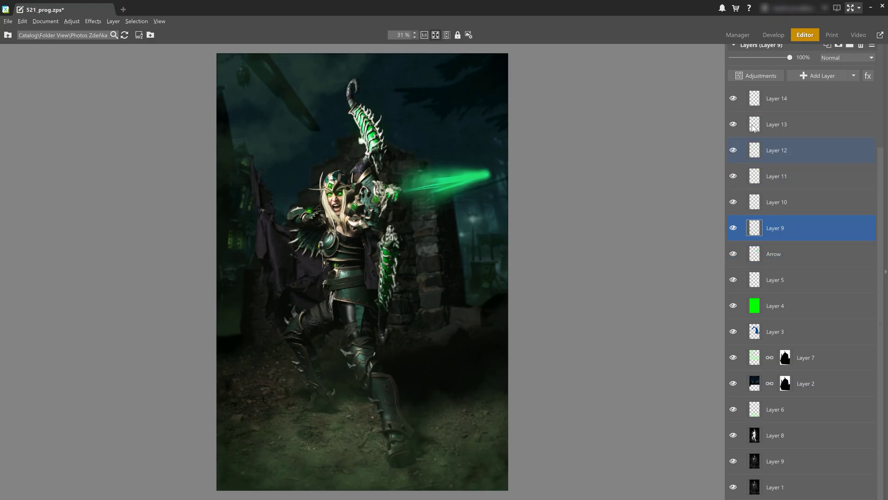
left_click(745, 75)
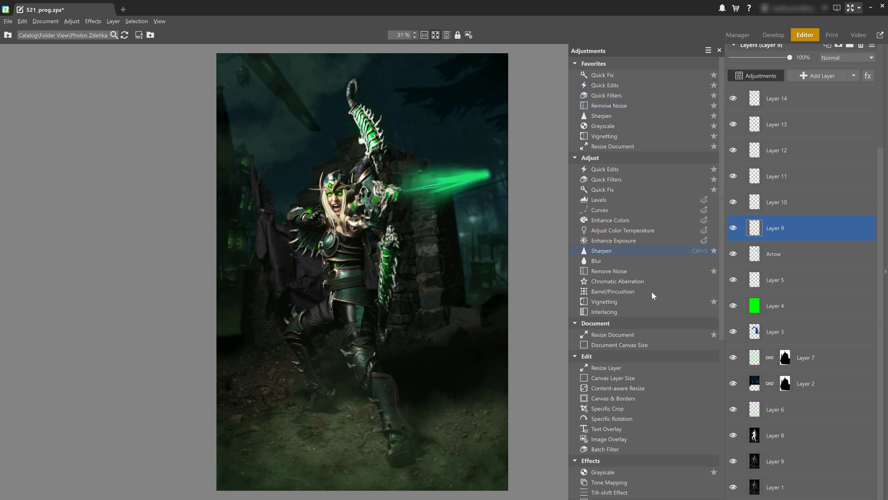
Star Blur and Enhance Colors; unstar Sharpen, Grayscale and Vignetting
left_click(715, 262)
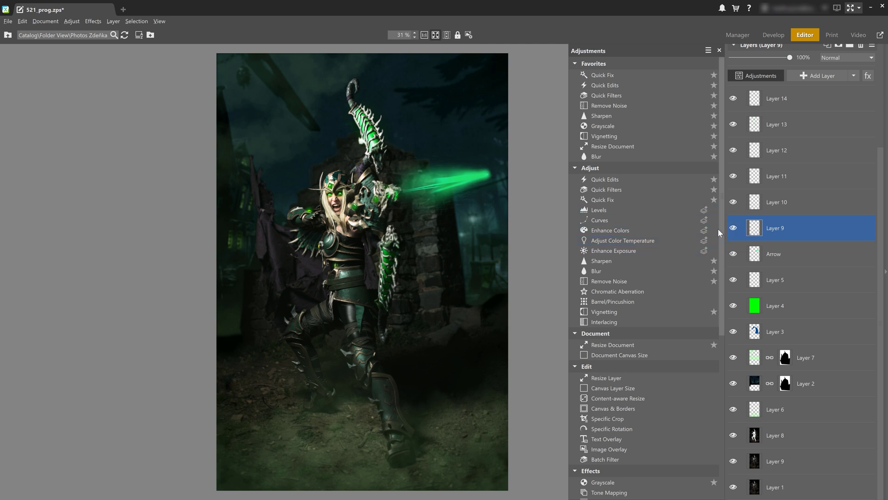
left_click(714, 230)
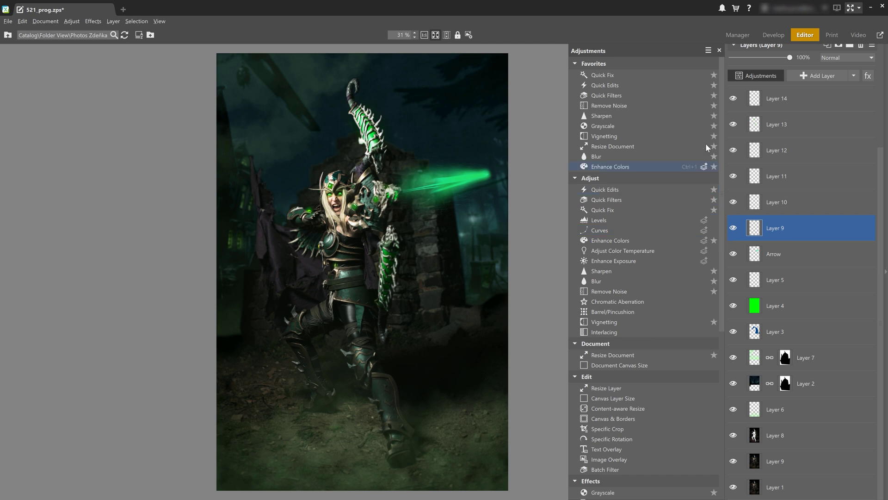
left_click(715, 116)
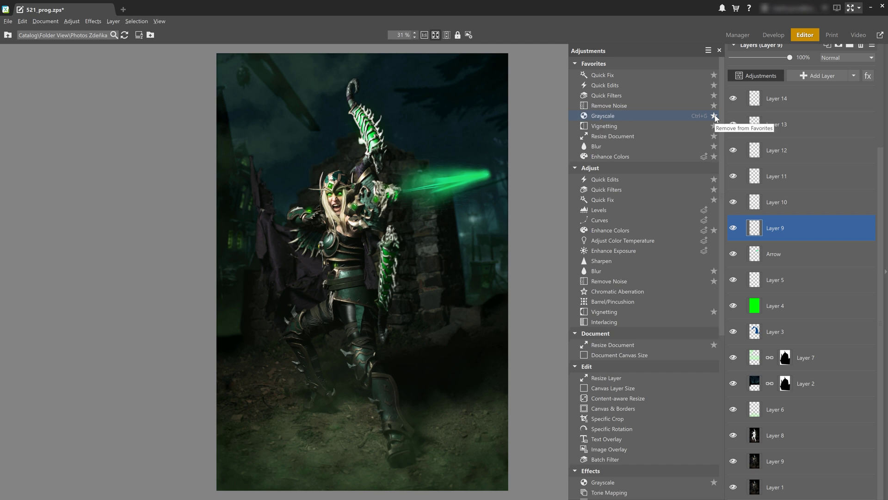
left_click(714, 115)
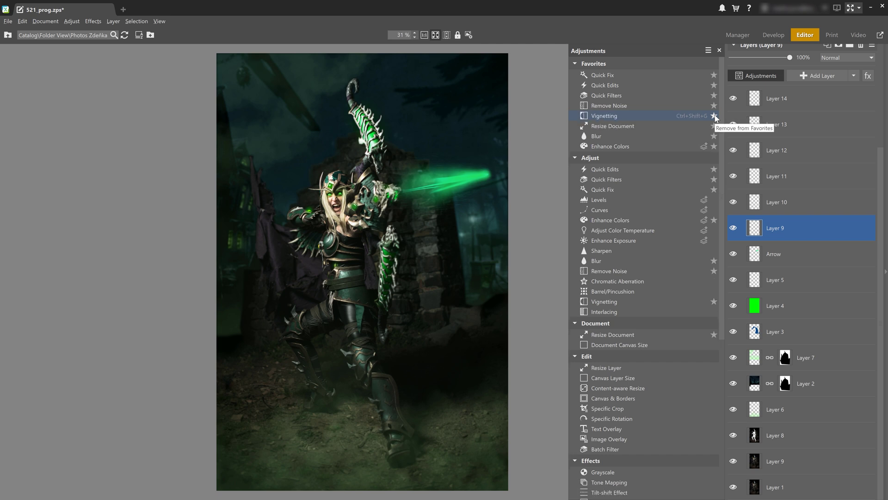
left_click(714, 117)
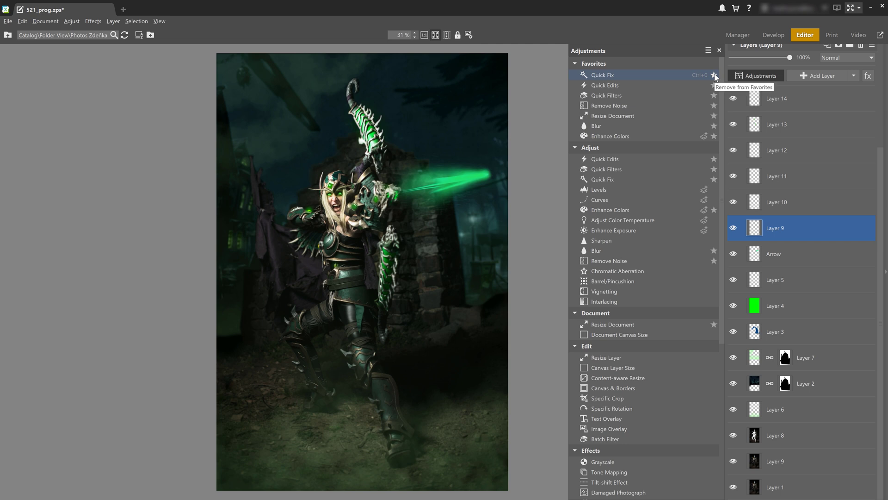
Collapse the Document, Adjust, Effects and Edit adjustment groups
left_click(586, 313)
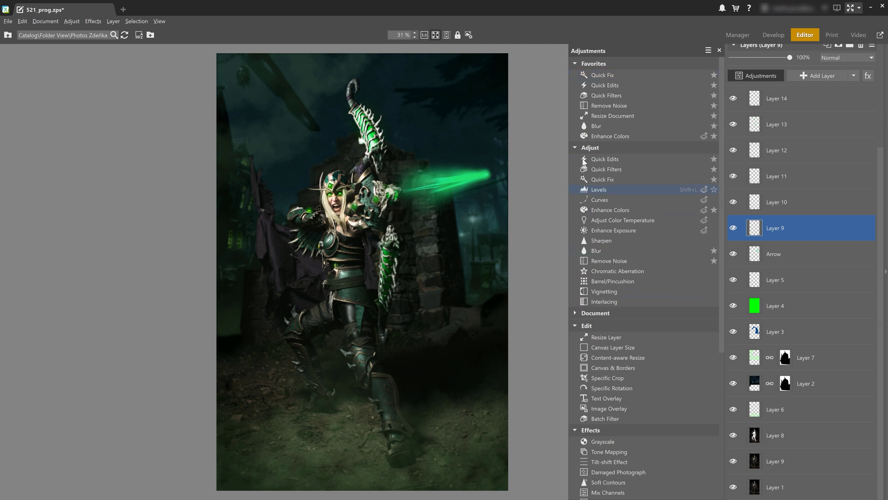
left_click(574, 147)
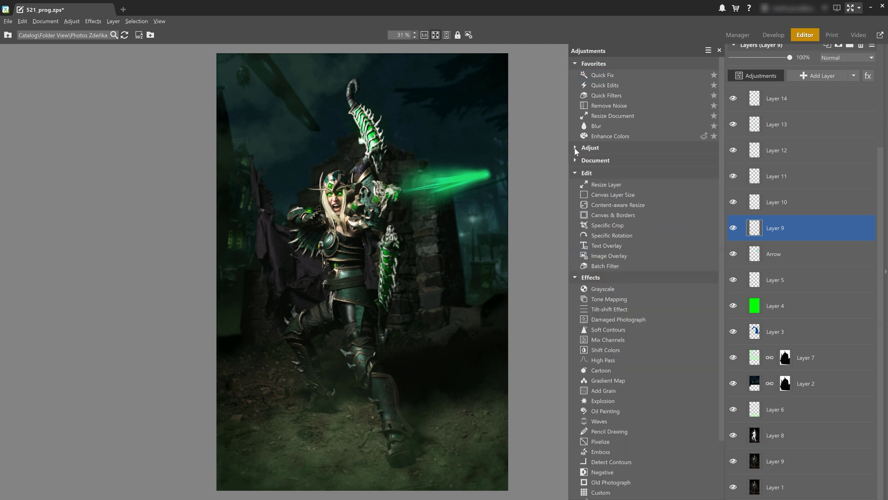
left_click(575, 278)
left_click(575, 199)
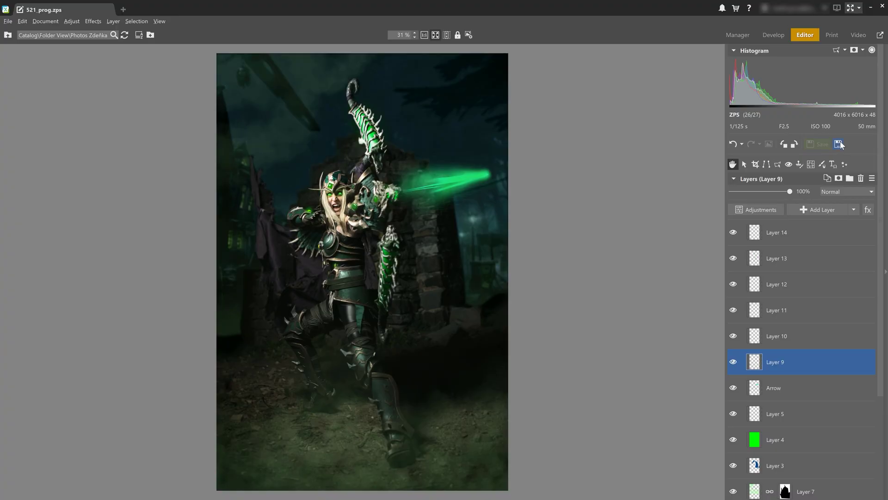
Start a Save As copy of 521_prog and review file types, keeping ZPS
left_click(839, 144)
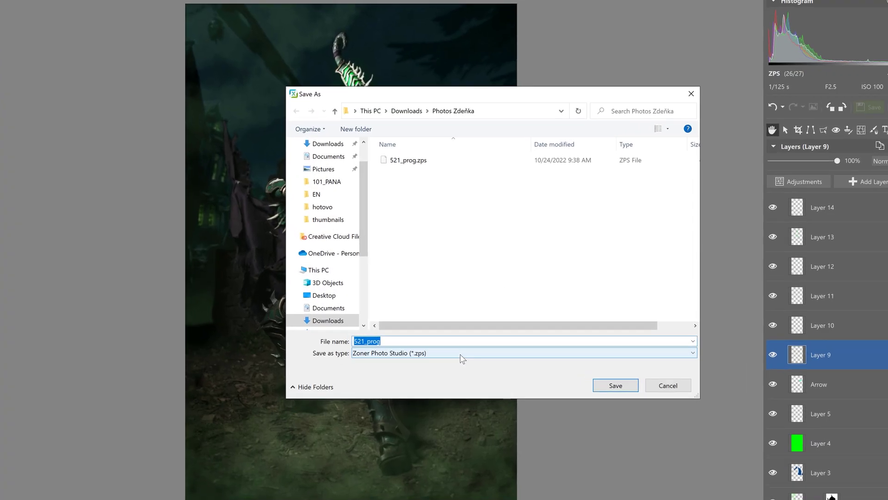
left_click(458, 361)
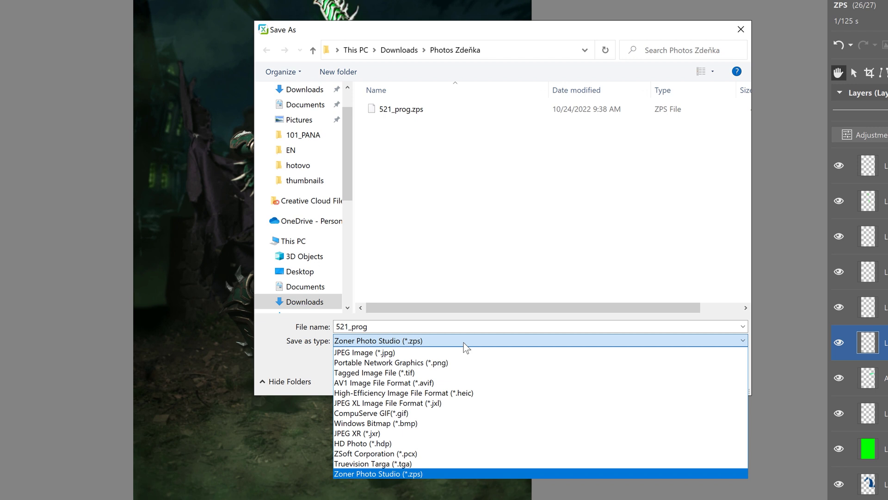
left_click(432, 474)
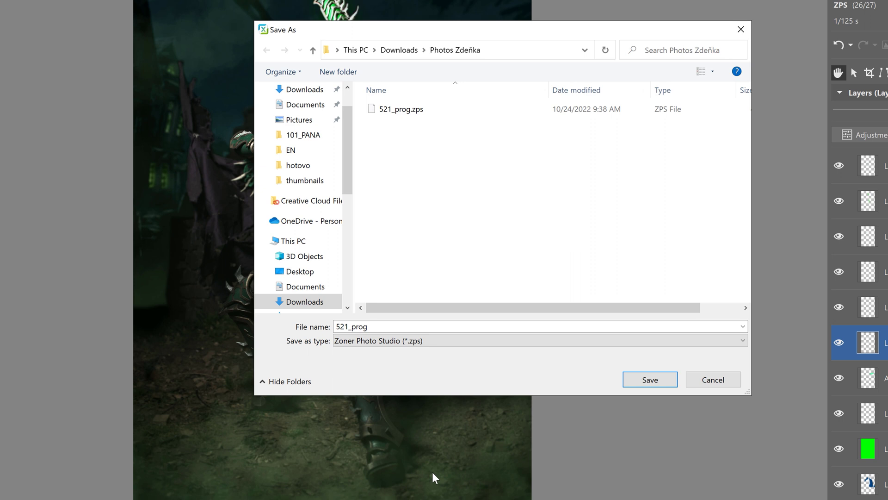
Save 521_prog as JPEG (*.jpg), confirming replacement of the existing 521_prog.jpg
key("alt+Down")
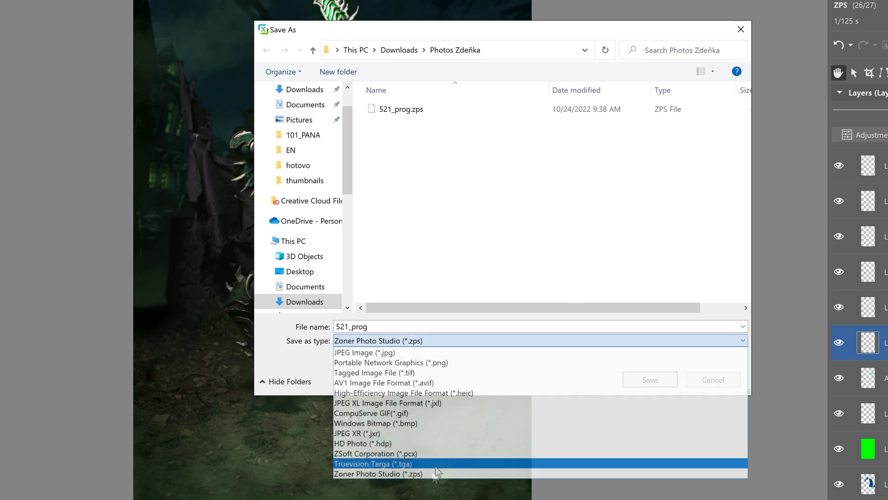
left_click(426, 352)
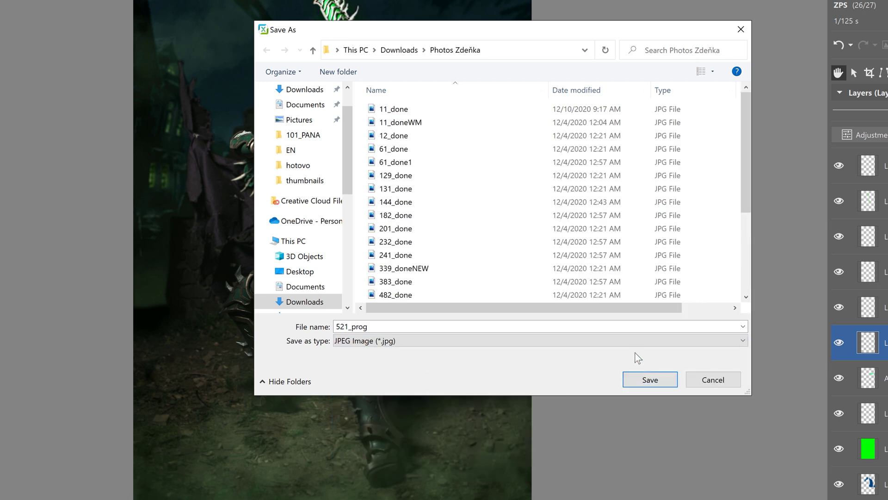
left_click(652, 380)
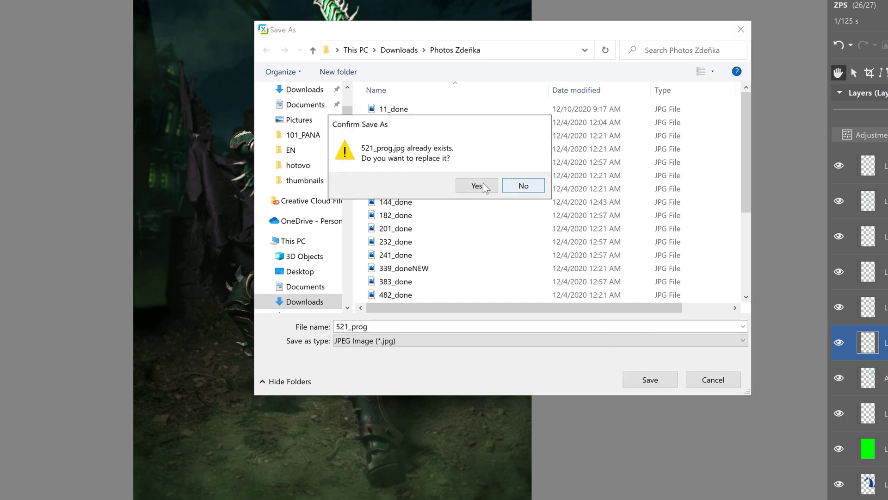
left_click(478, 186)
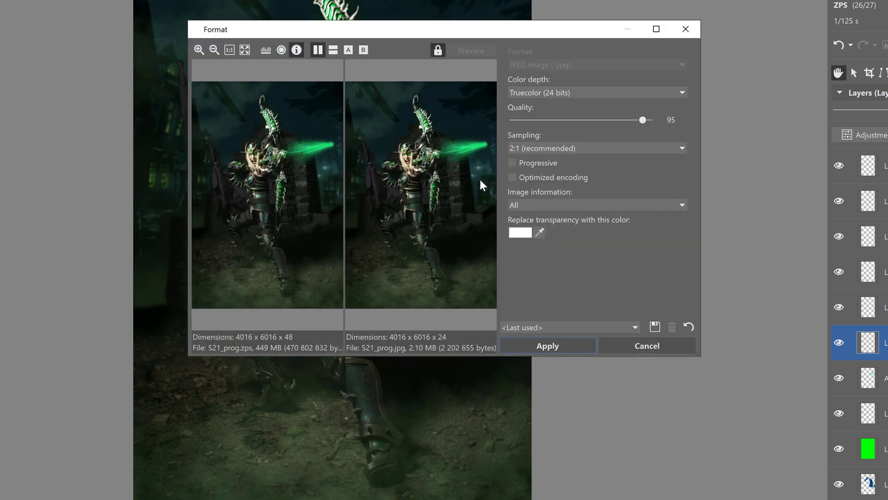